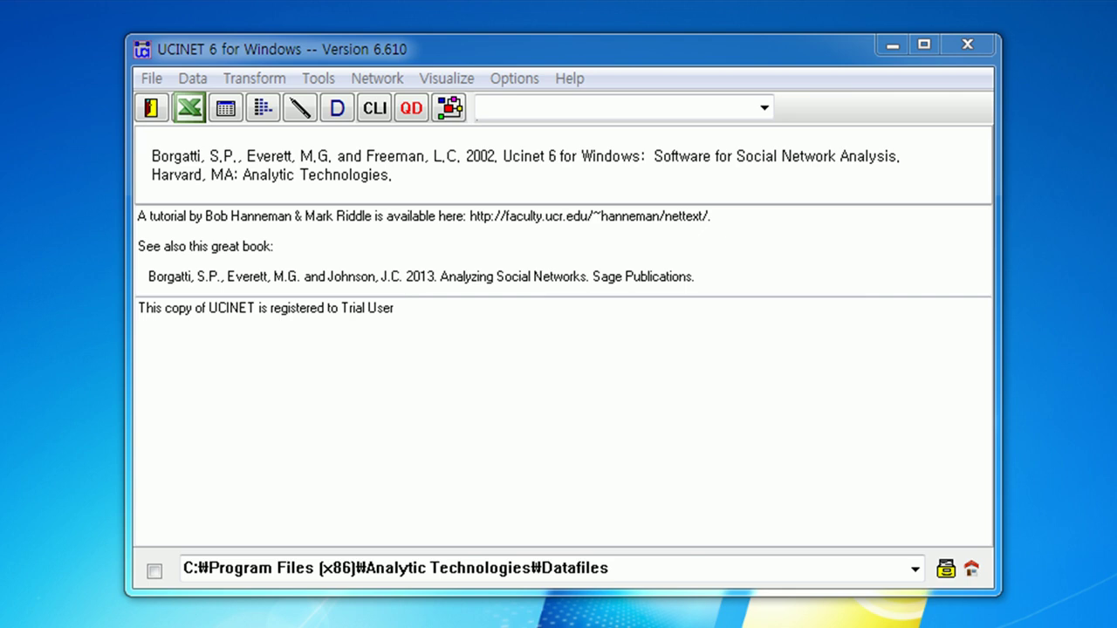
- Open the Matrix Editor to view its blank data sheet, and close it again
click(193, 77)
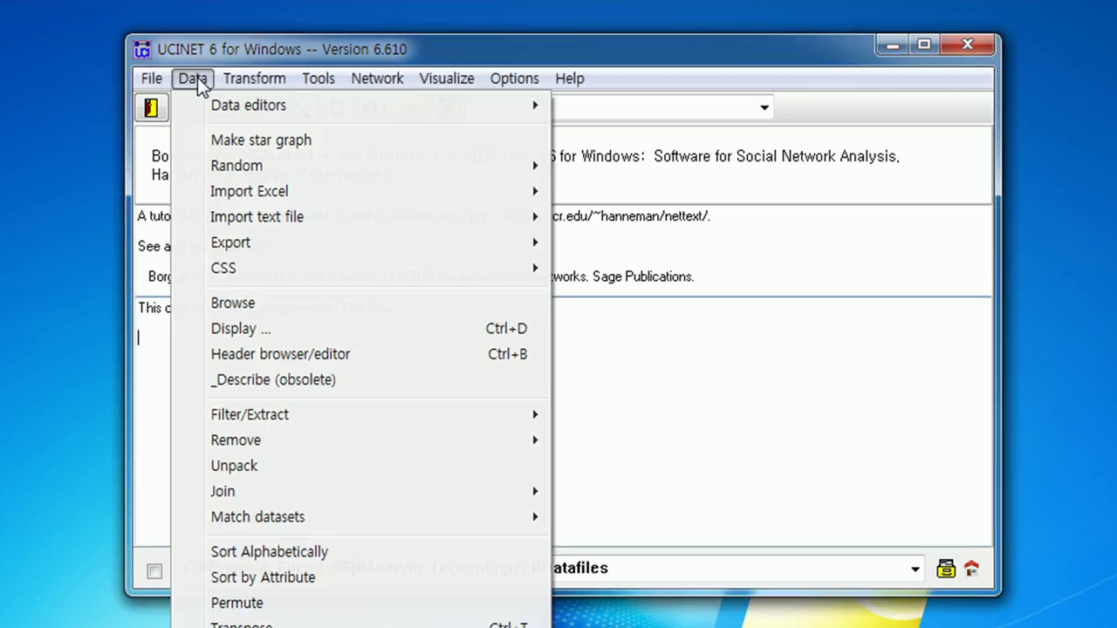
mouse_move(203, 107)
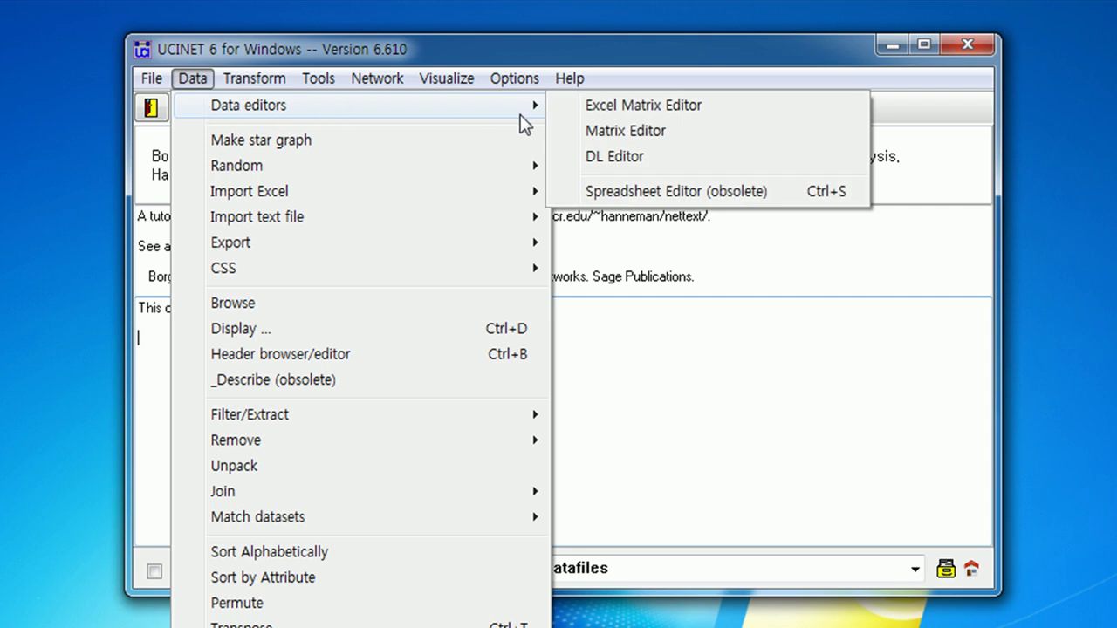
click(647, 146)
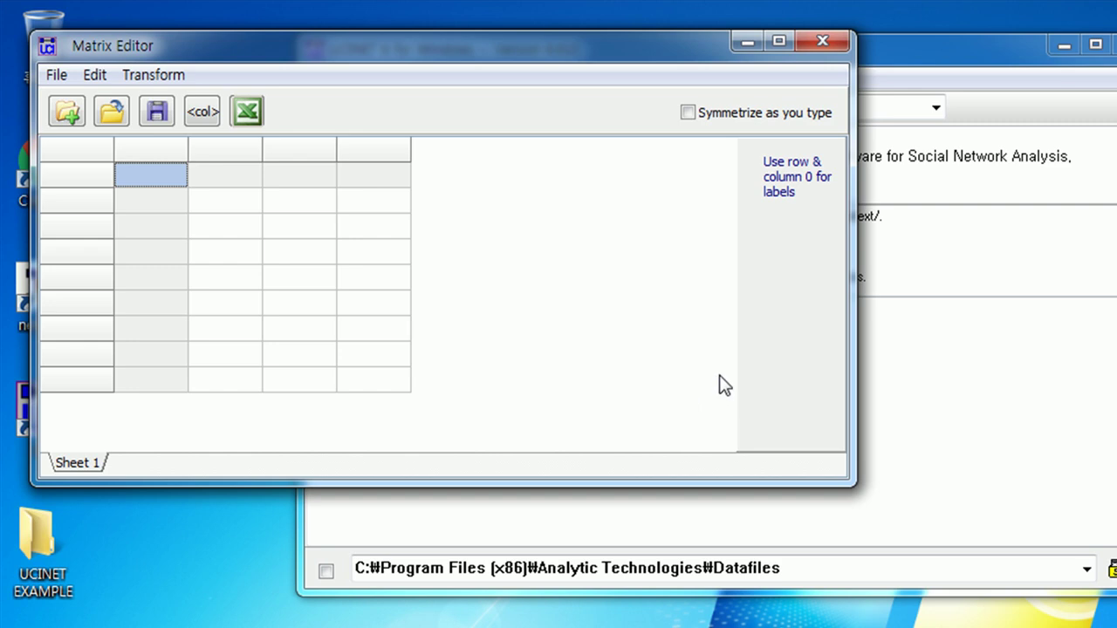
click(822, 44)
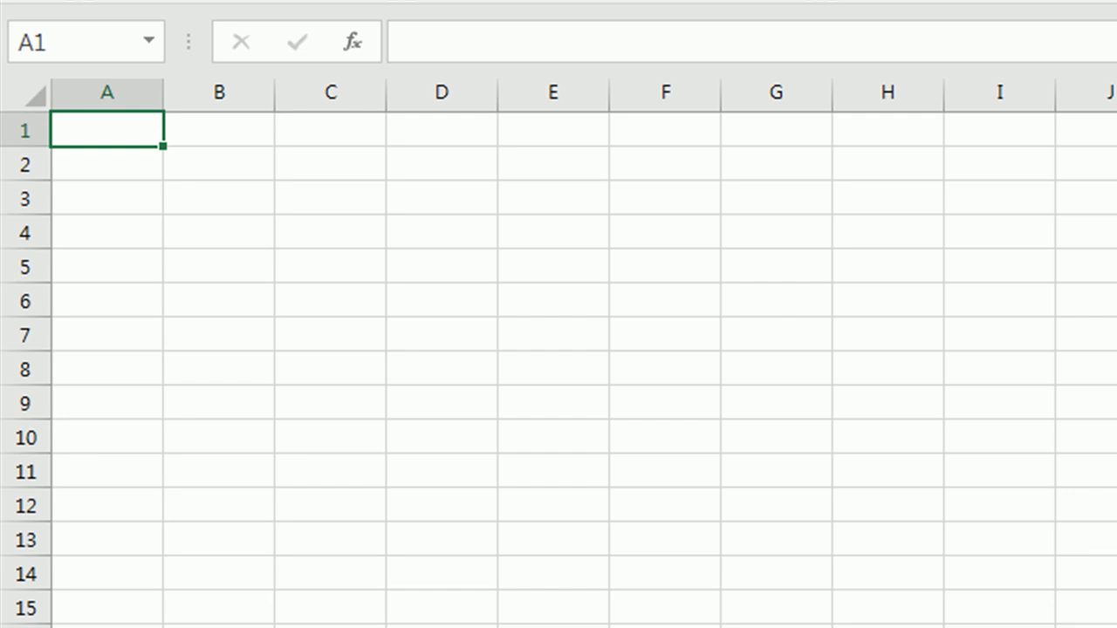
- In a blank Excel worksheet, enter friend in cell A1 as the matrix's corner label
text(fr)
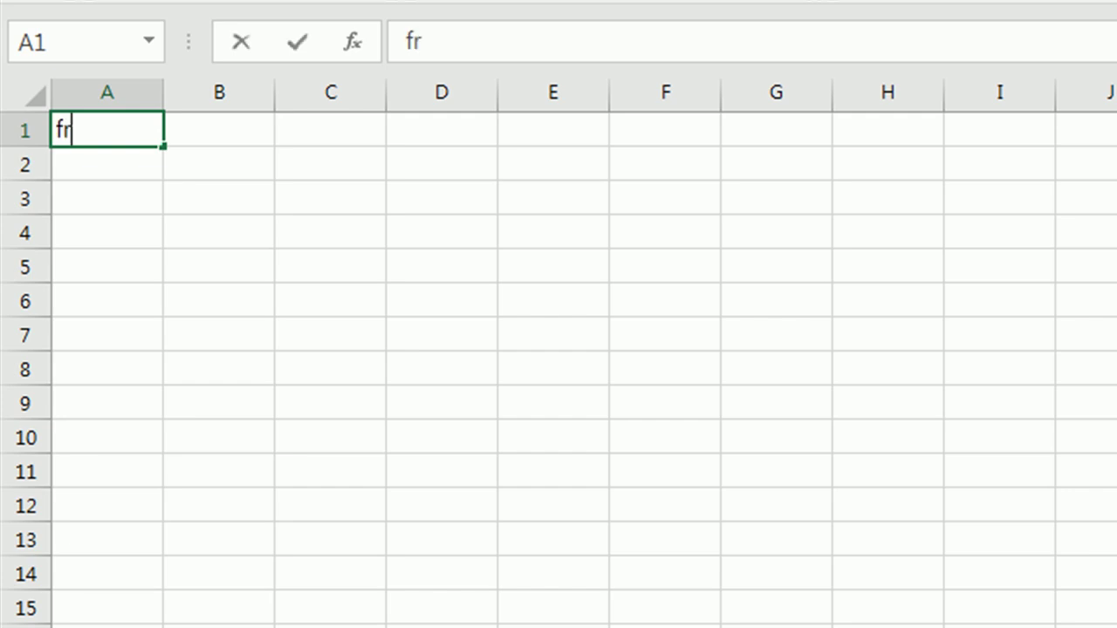
text(iend)
key(Tab)
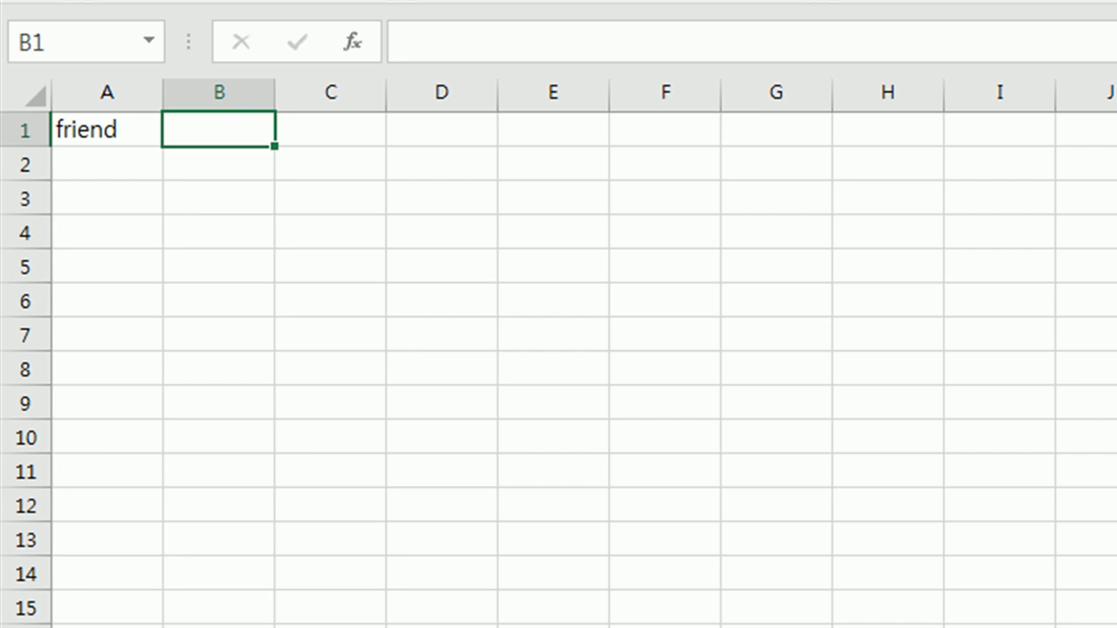
click(219, 164)
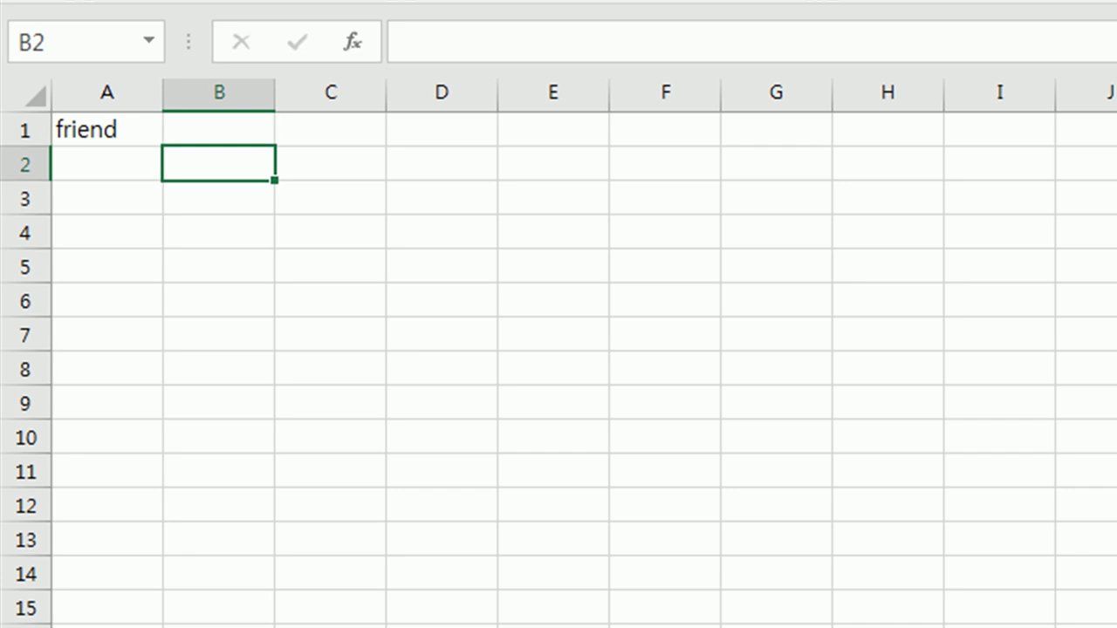
- Enter the row labels s1, s2 and s3 from cell A2 downward and extend the series to s7 in A8
click(107, 164)
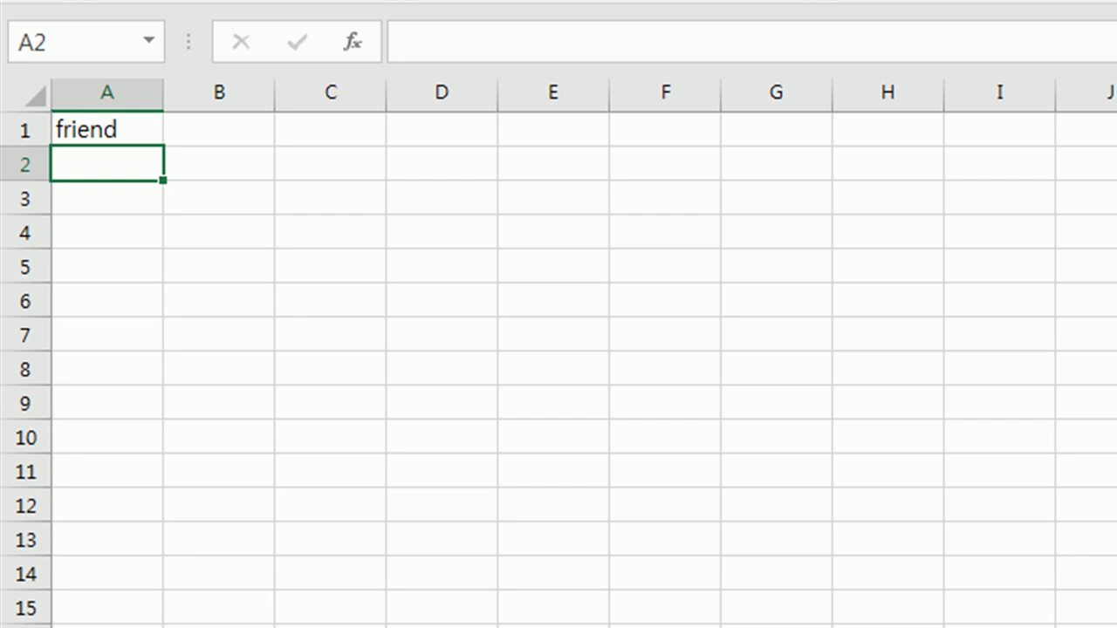
text(s1)
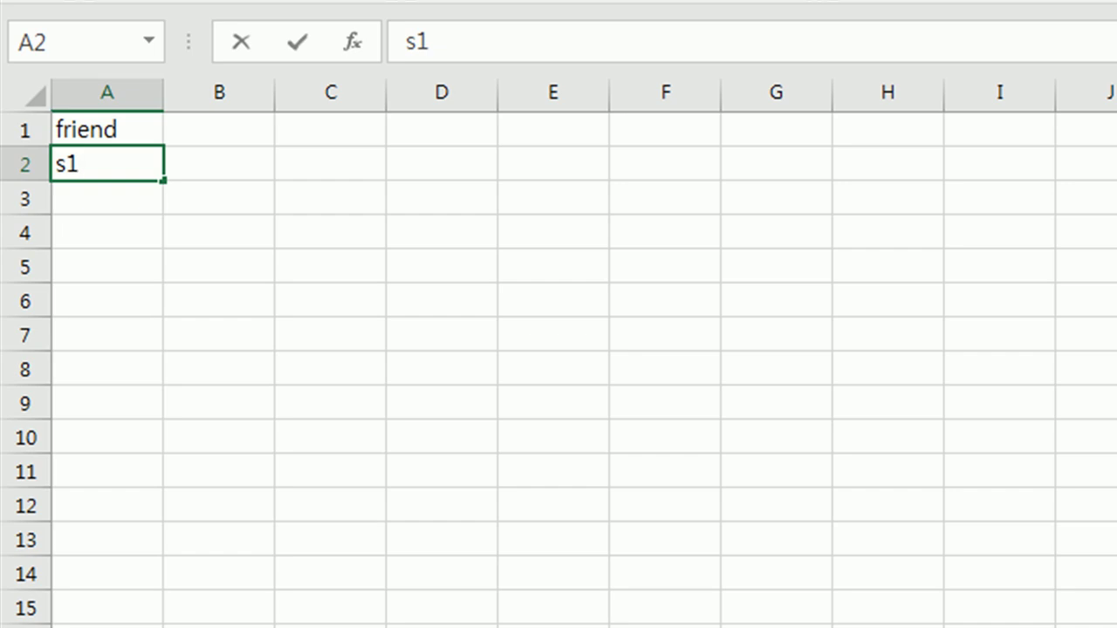
key(Return)
text(s2)
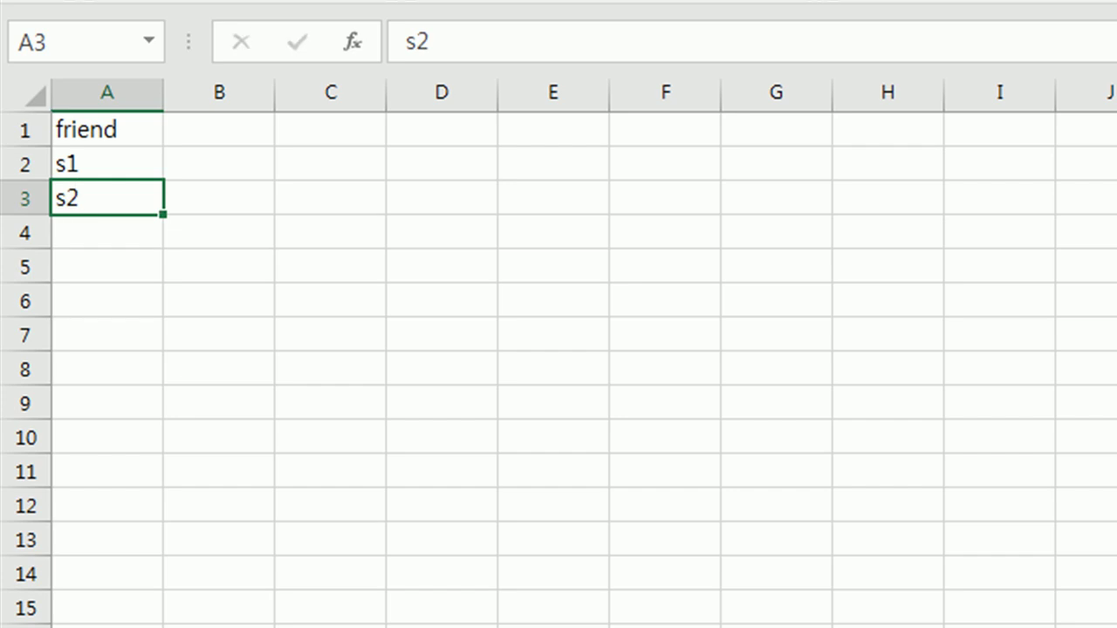
key(Return)
text(s3)
key(Return)
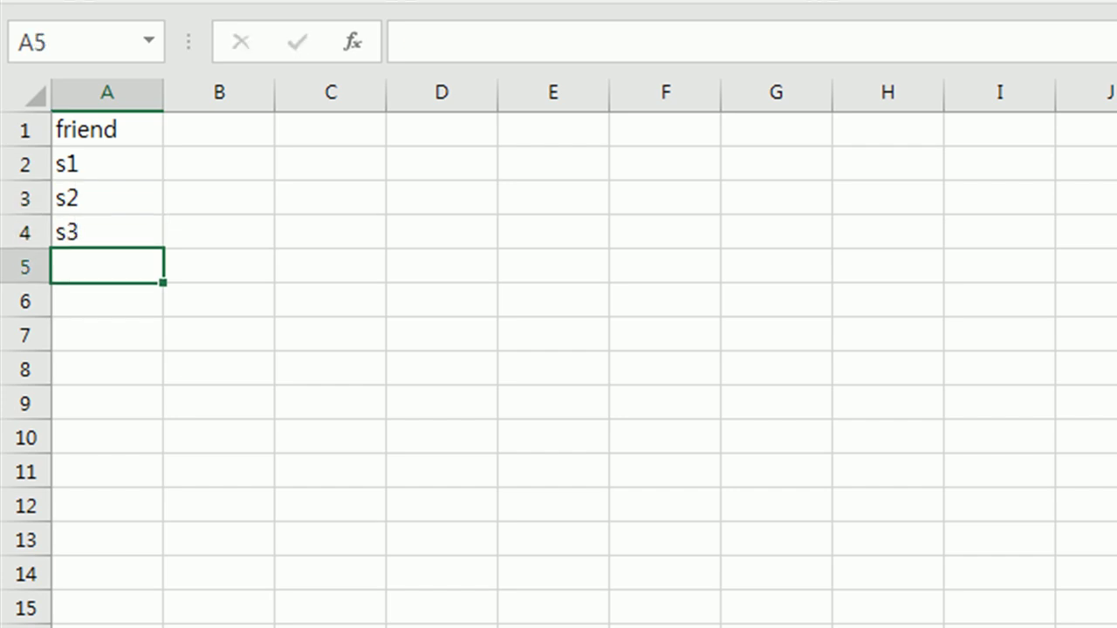
click(143, 173)
drag(141, 188, 147, 389)
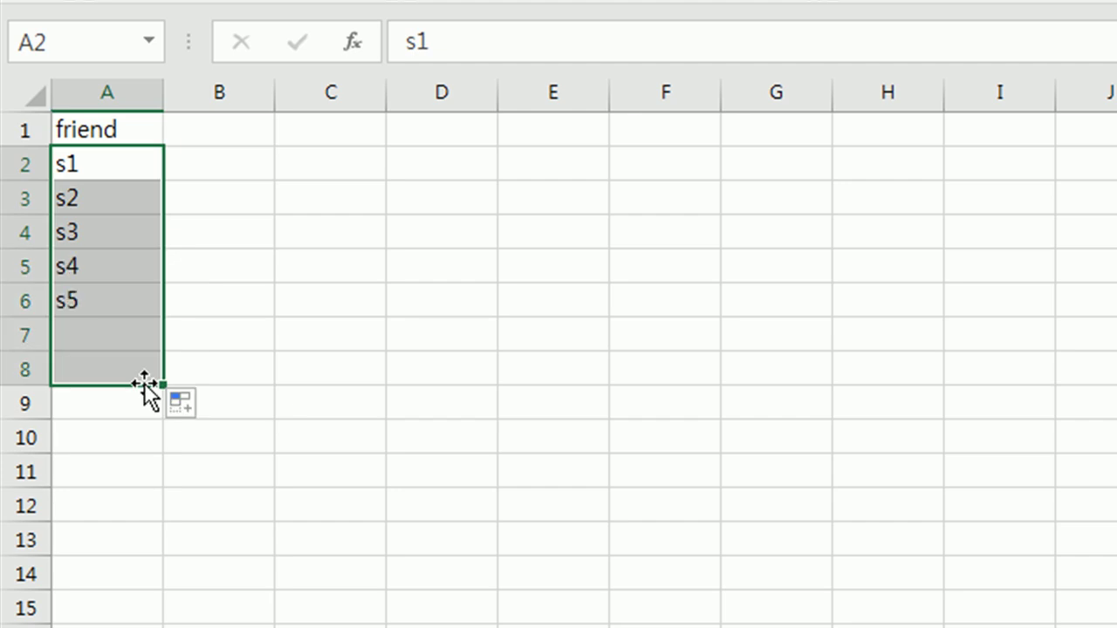
- Copy the row labels in A2:A8 and paste them transposed from cell B1 as column headings
right_click(125, 171)
click(191, 199)
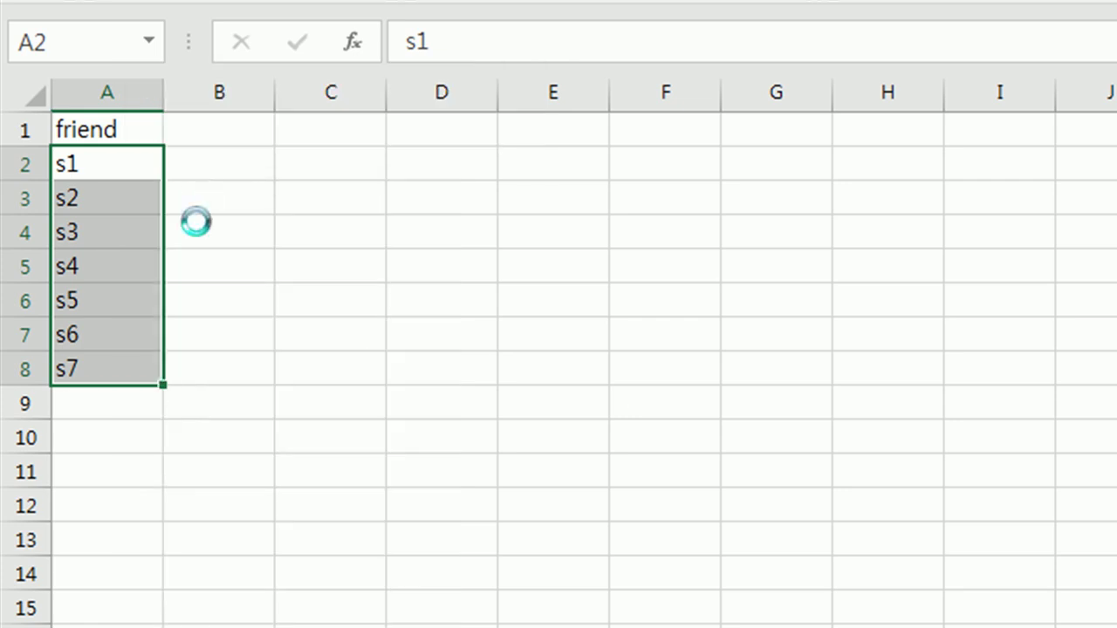
click(225, 138)
right_click(224, 132)
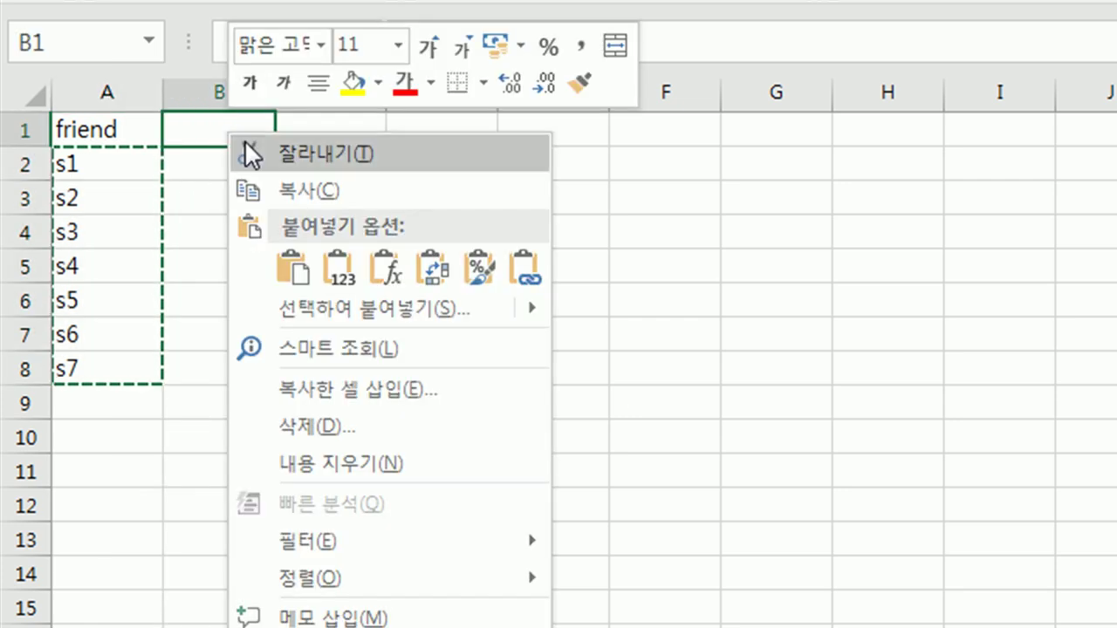
click(368, 307)
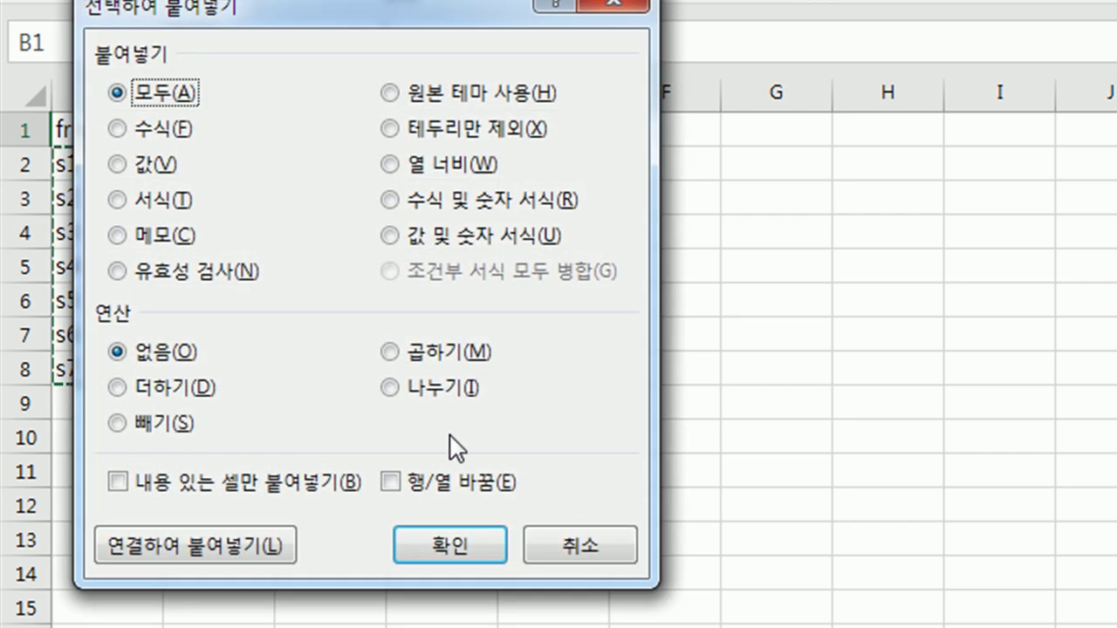
click(390, 483)
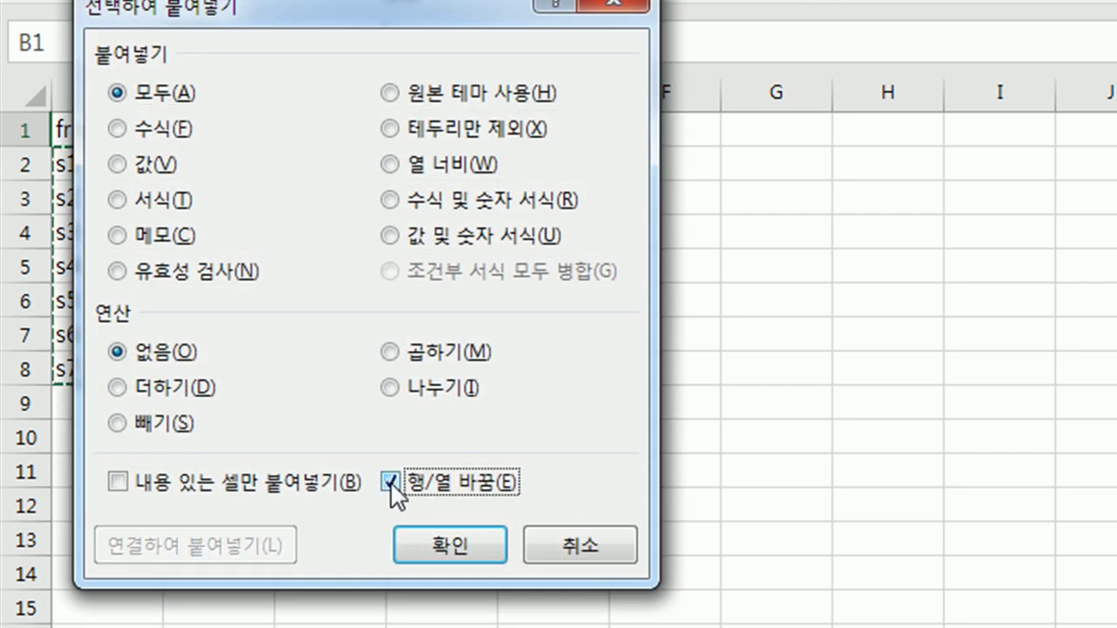
click(450, 546)
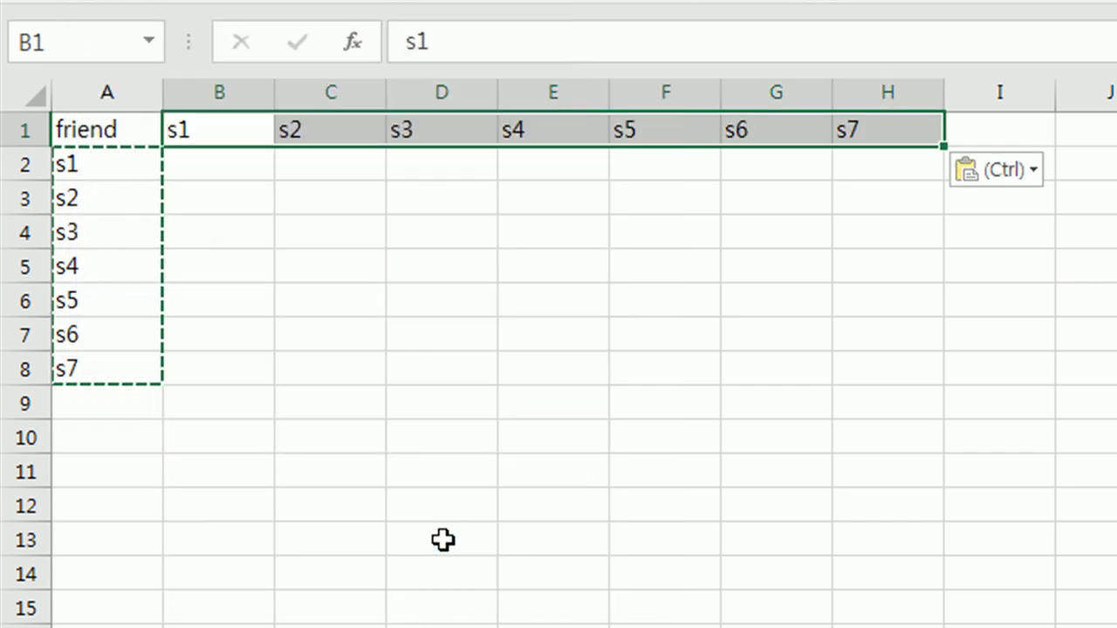
key(Escape)
click(191, 168)
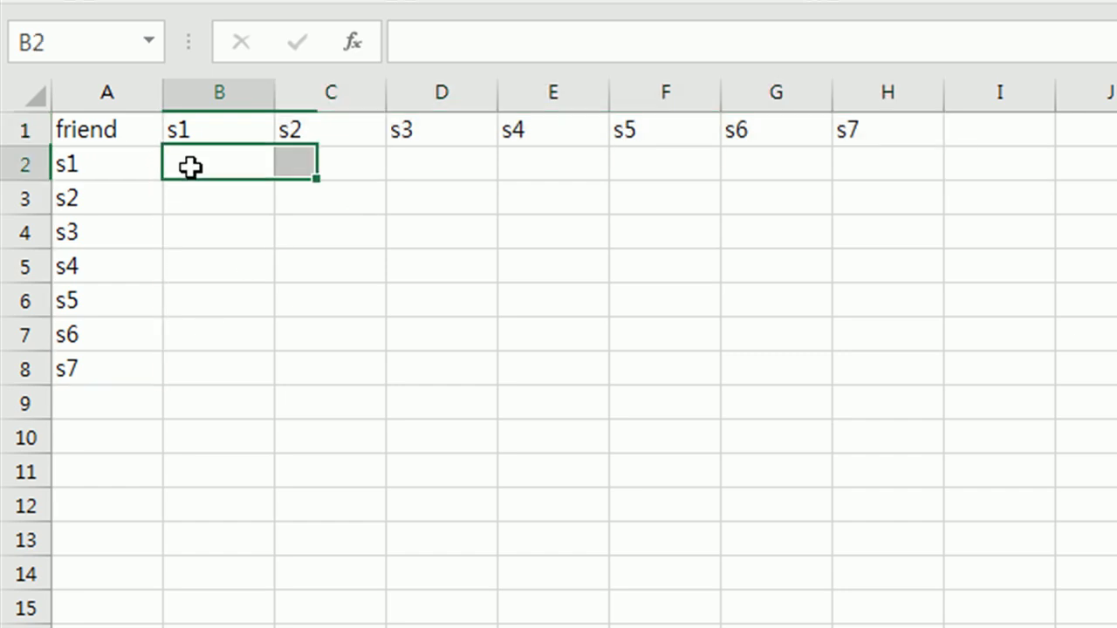
drag(85, 163, 140, 369)
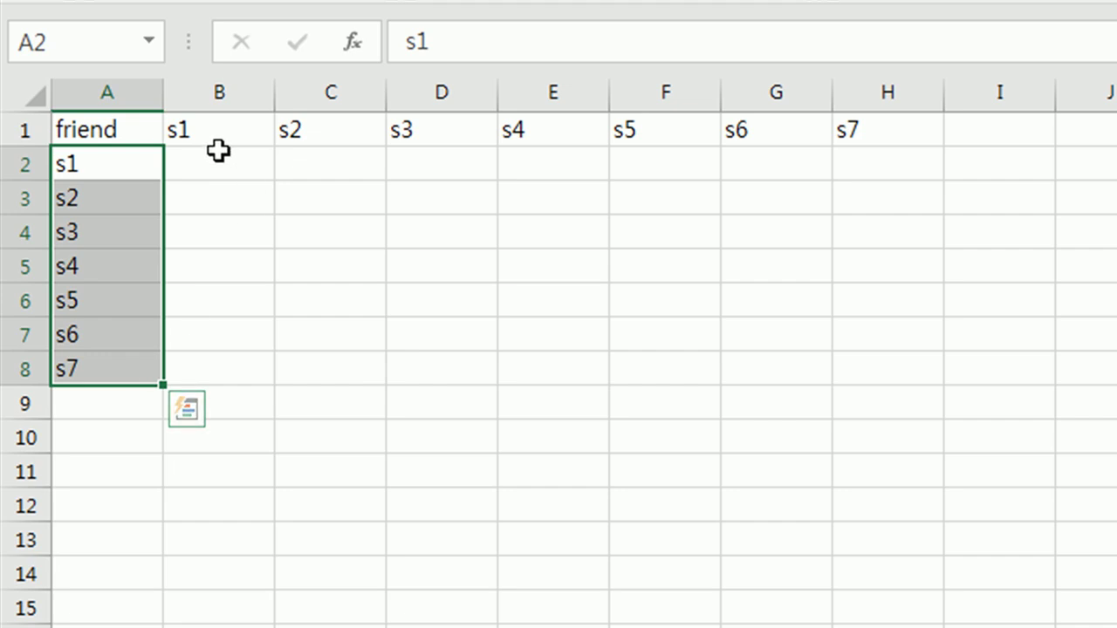
click(272, 133)
drag(272, 133, 850, 136)
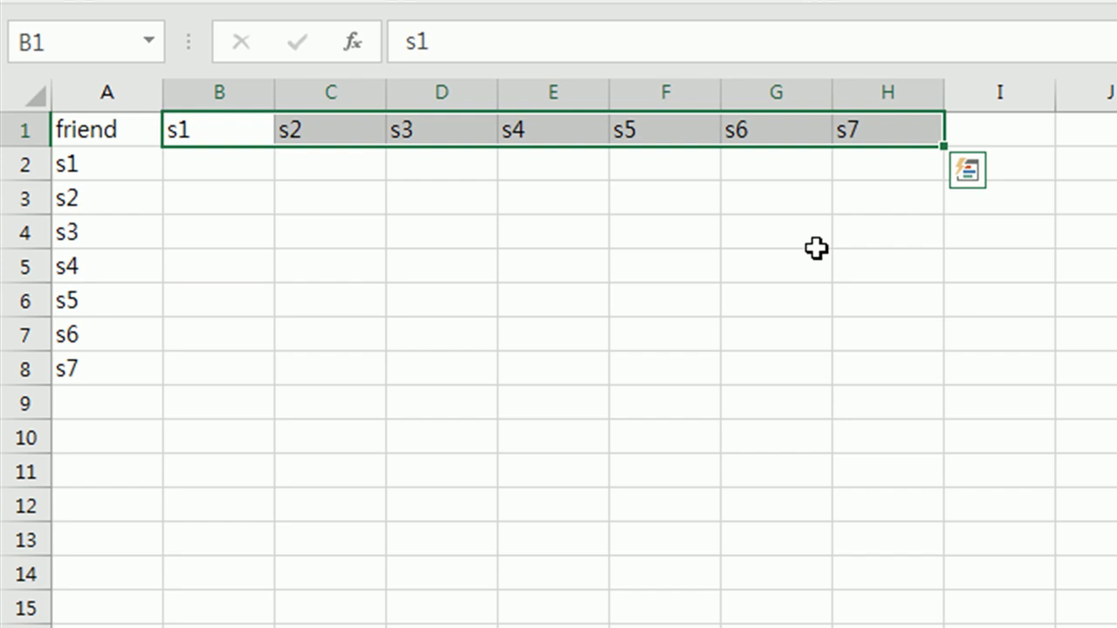
- Fill row s1 of the matrix, cells B2:H2, with 0, 1, 0, 1, 0, 0, 0
click(217, 168)
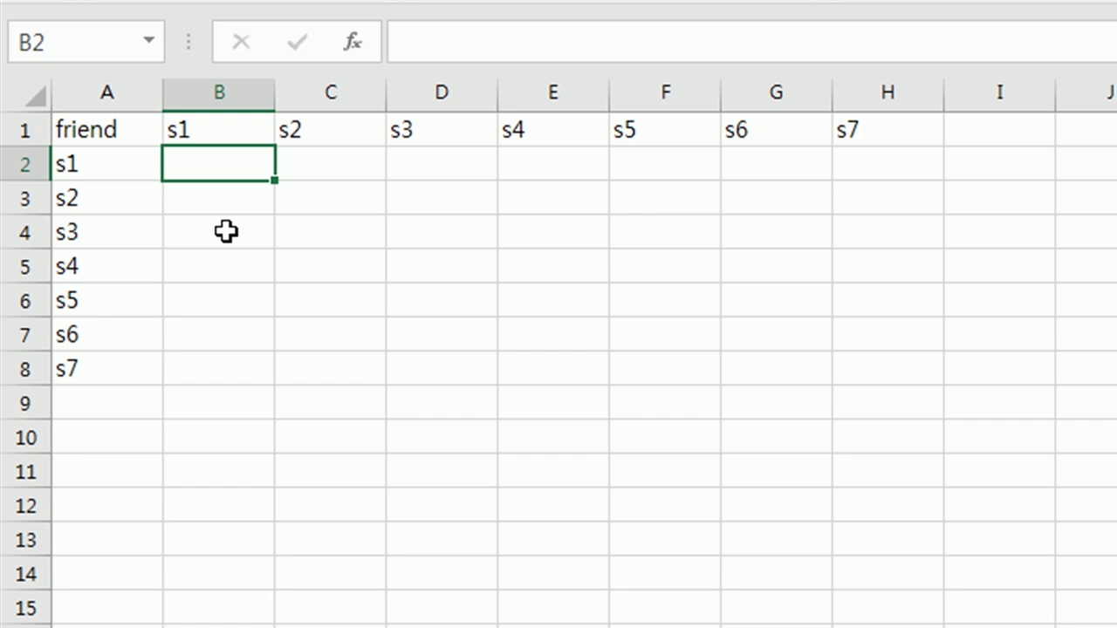
text(0)
key(Tab)
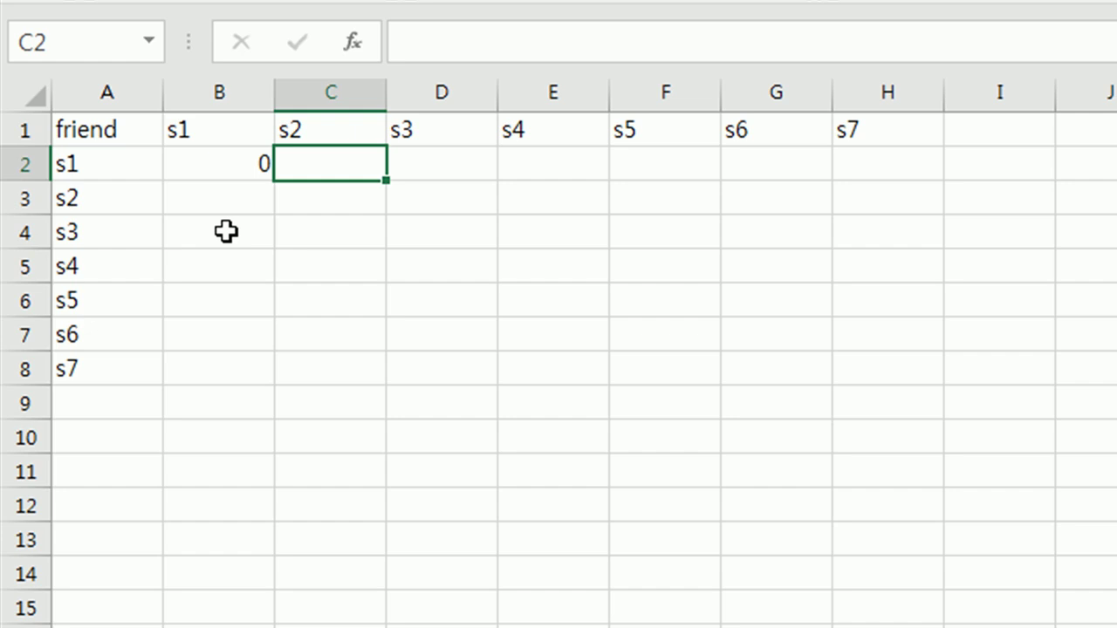
text(1)
key(Tab)
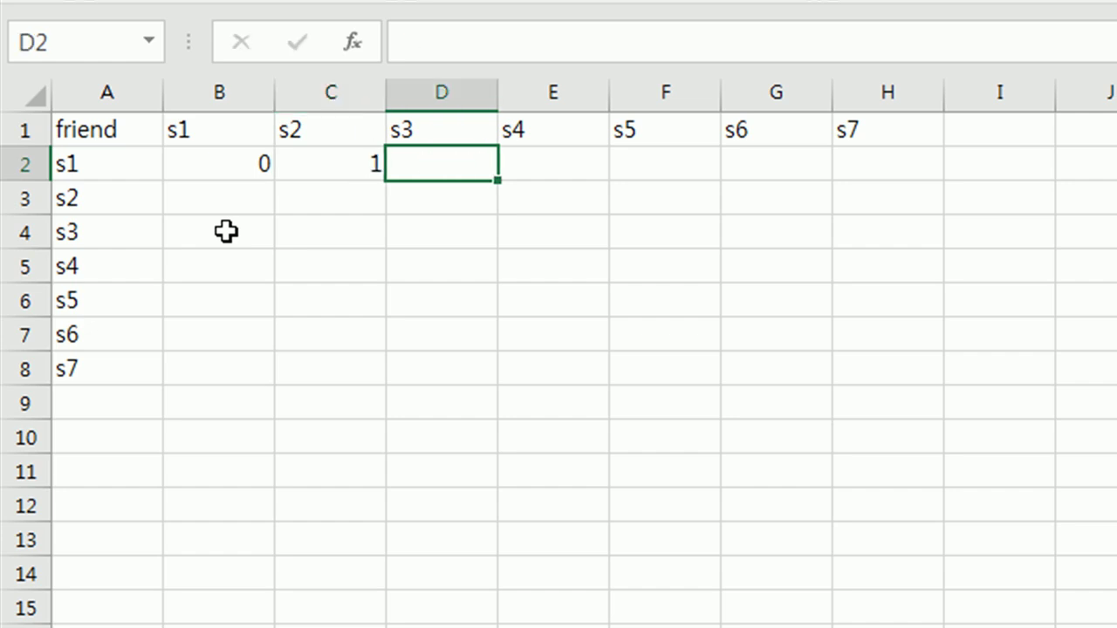
text(0)
key(Tab)
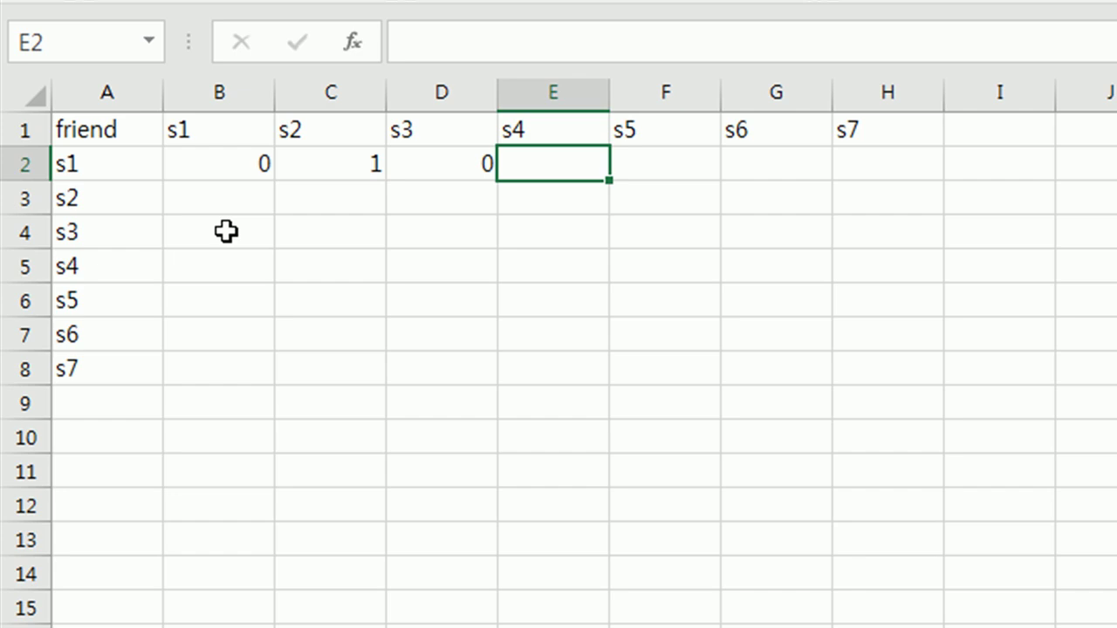
text(1)
key(Tab)
text(0)
key(Tab)
text(0)
key(Tab)
text(0)
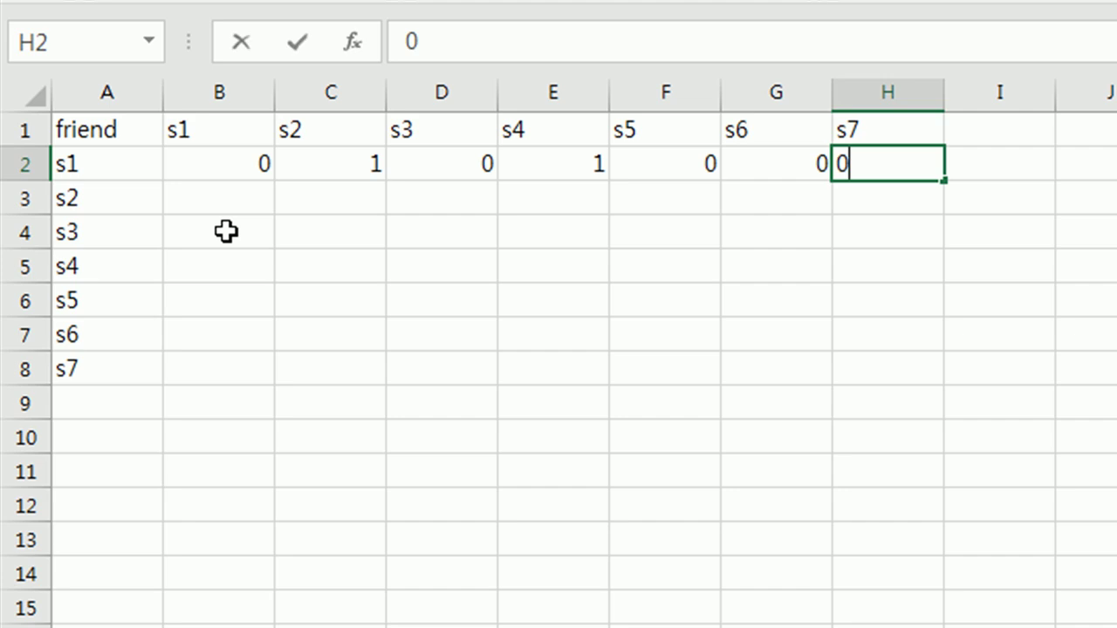
key(Return)
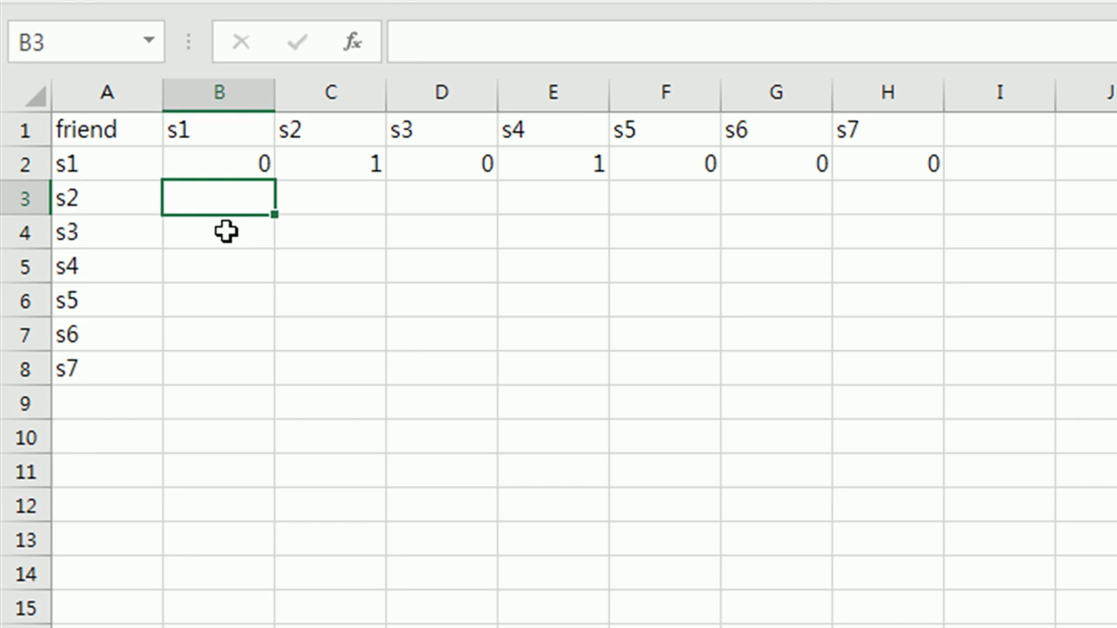
- Fill row s2 of the matrix, cells B3:H3, with 1, 0, 1, 0, 1, 1, 0
text(1)
key(Tab)
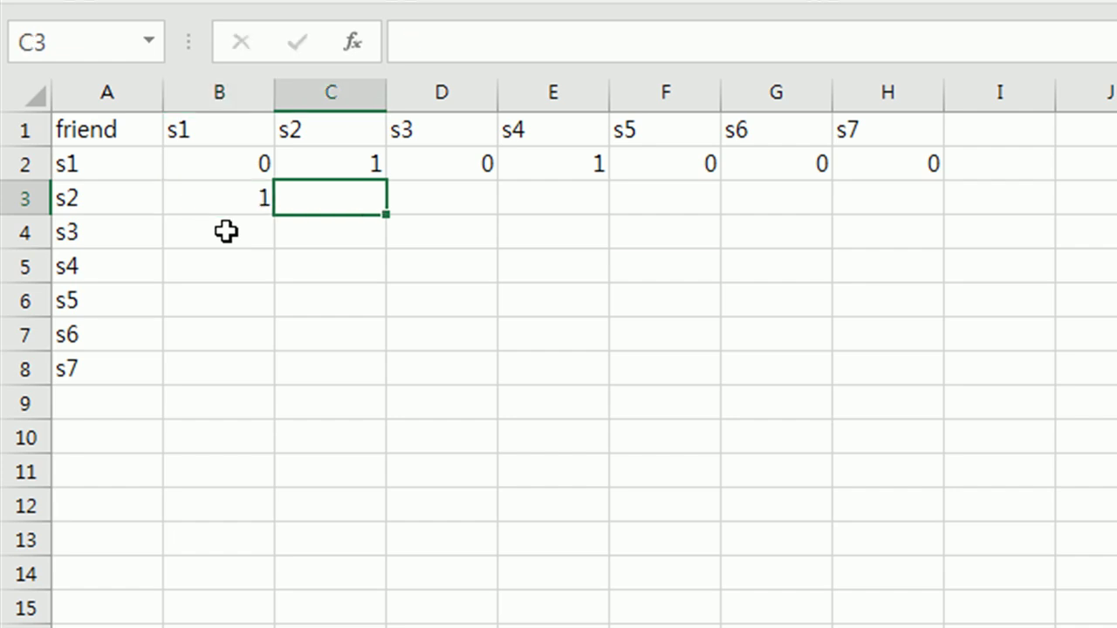
text(0)
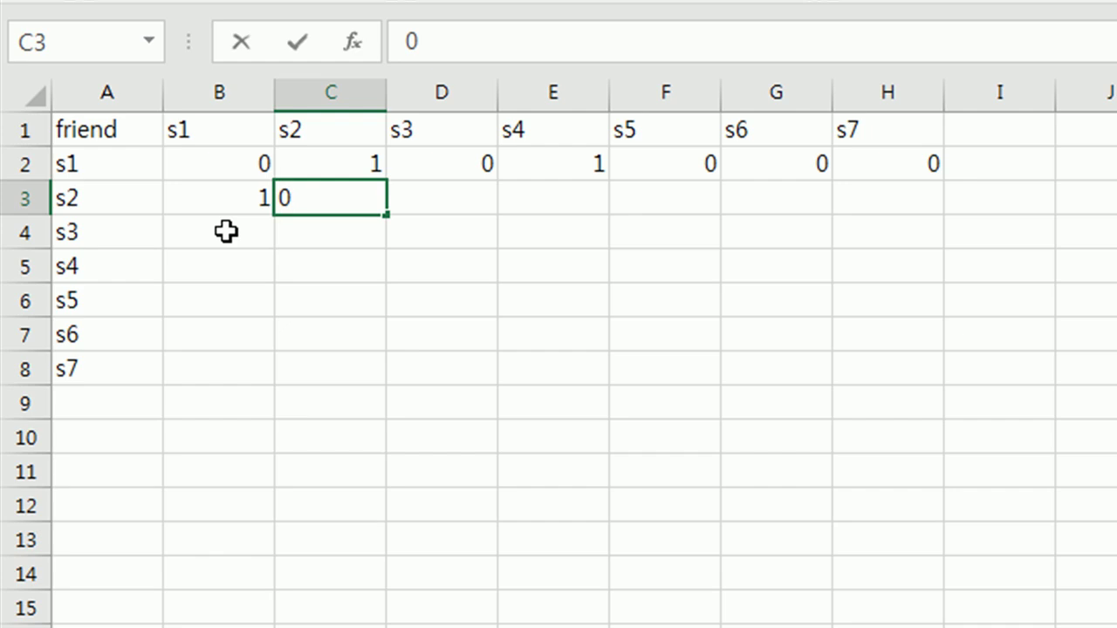
key(Tab)
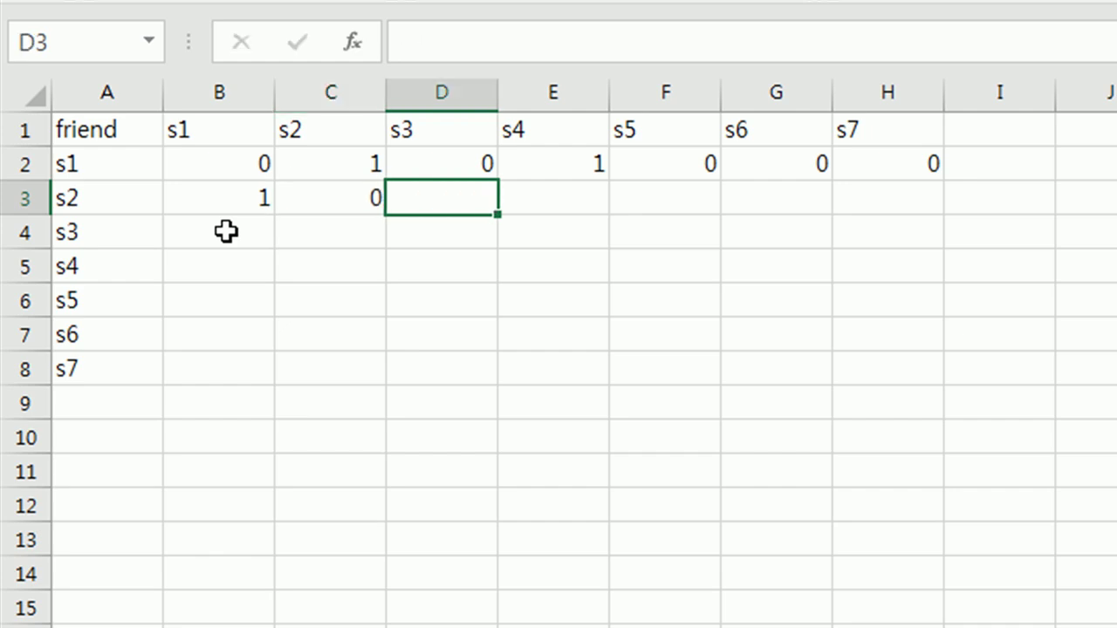
text(1)
key(Tab)
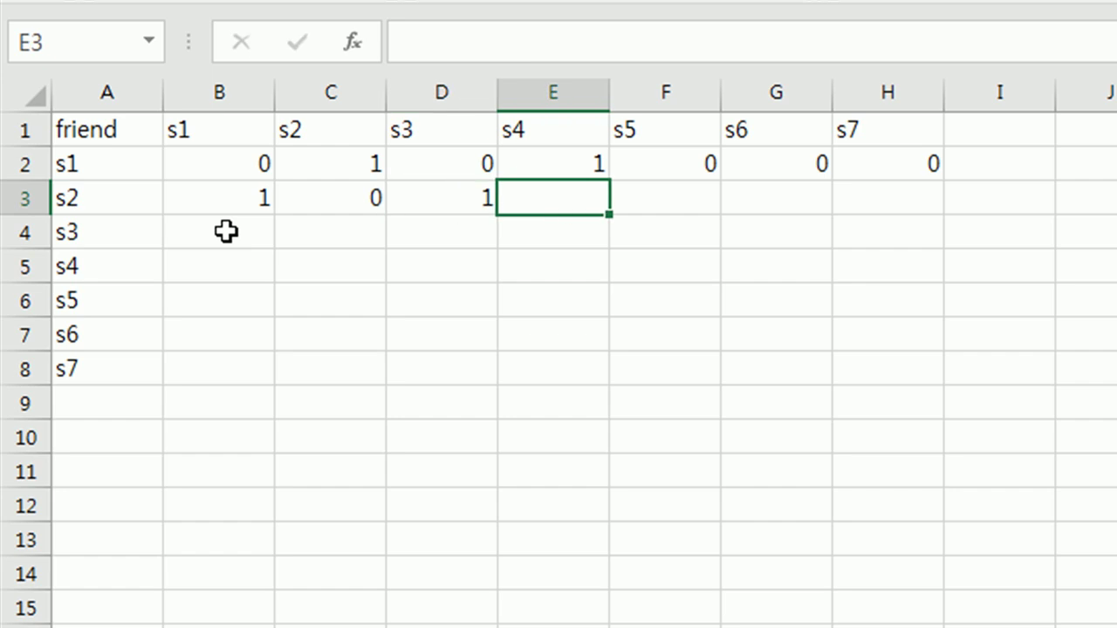
text(0)
key(Tab)
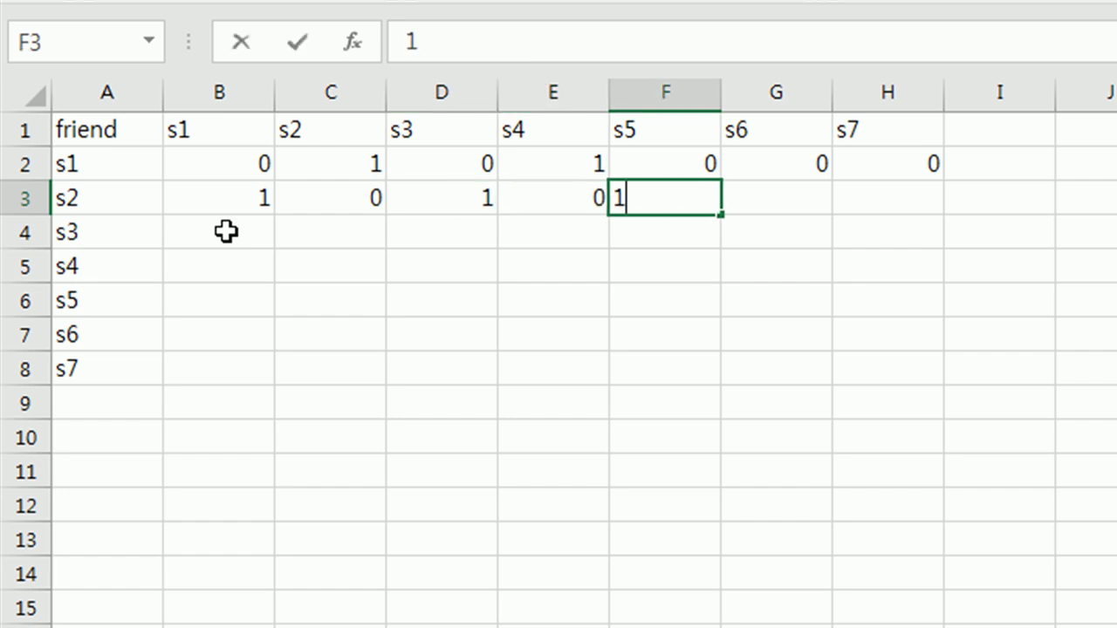
text(1)
key(Tab)
text(1)
key(Tab)
text(0)
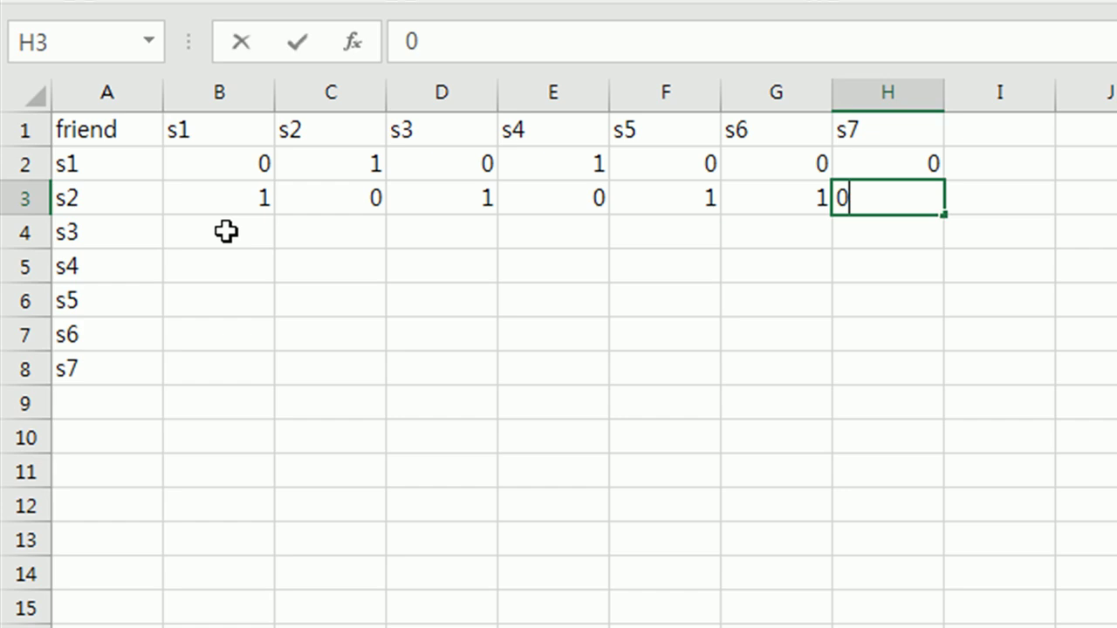
key(Return)
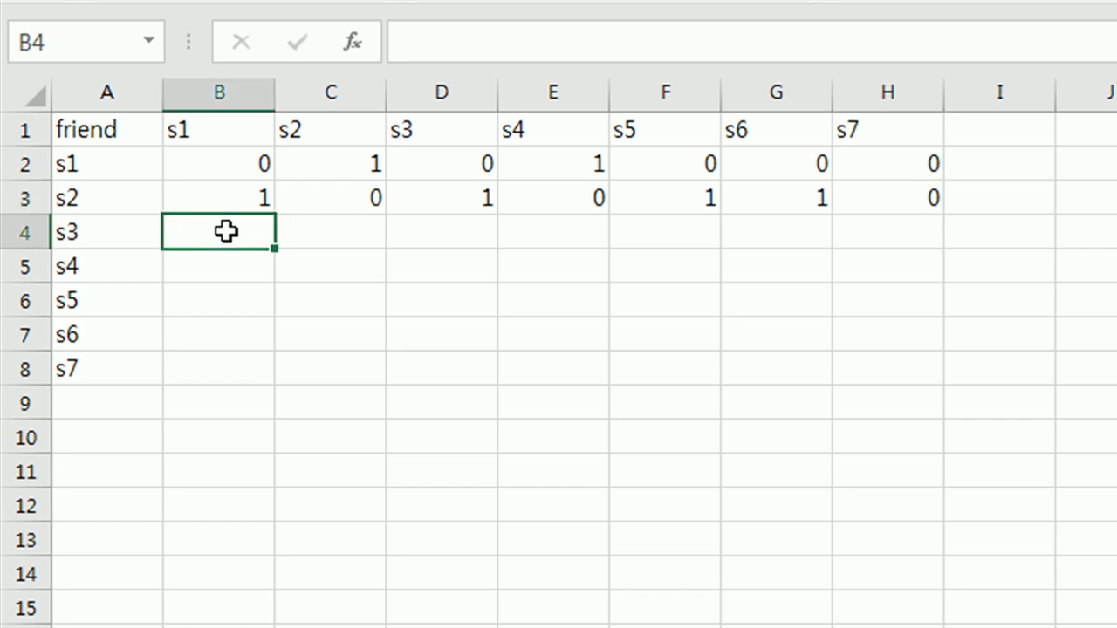
- Fill row s3 of the matrix, cells B4:H4, with 1, 0, 0, 0, 0, 1, 0
text(1)
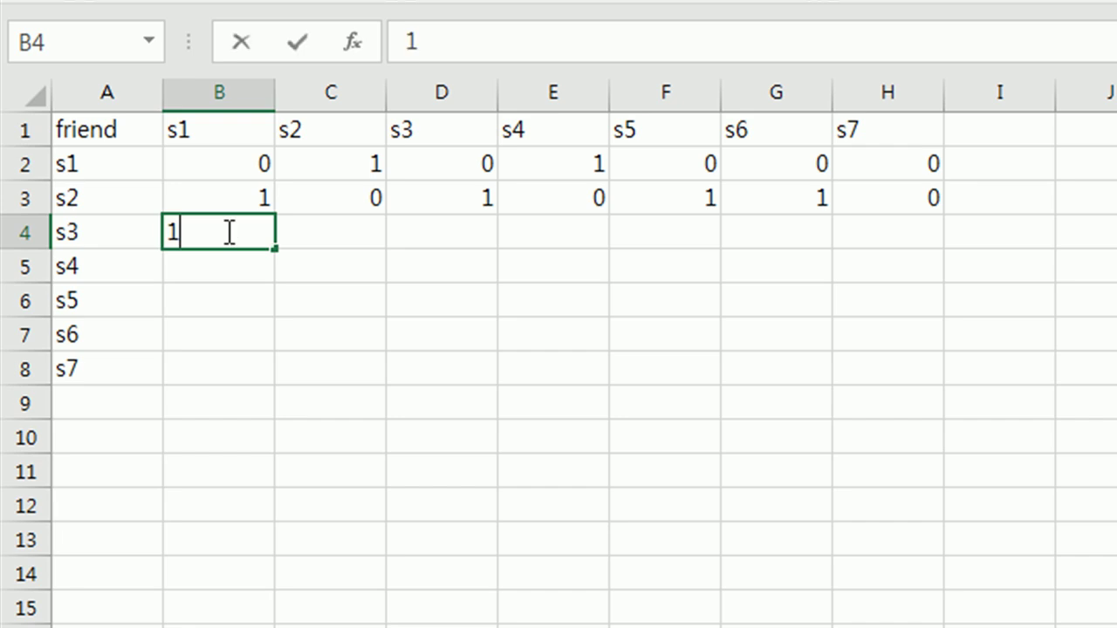
key(Tab)
text(0)
key(Tab)
text(0)
key(Tab)
text(0)
key(Tab)
key(Tab)
text(1)
key(Tab)
key(shift+Tab)
key(shift+Tab)
text(0)
key(Tab)
key(Tab)
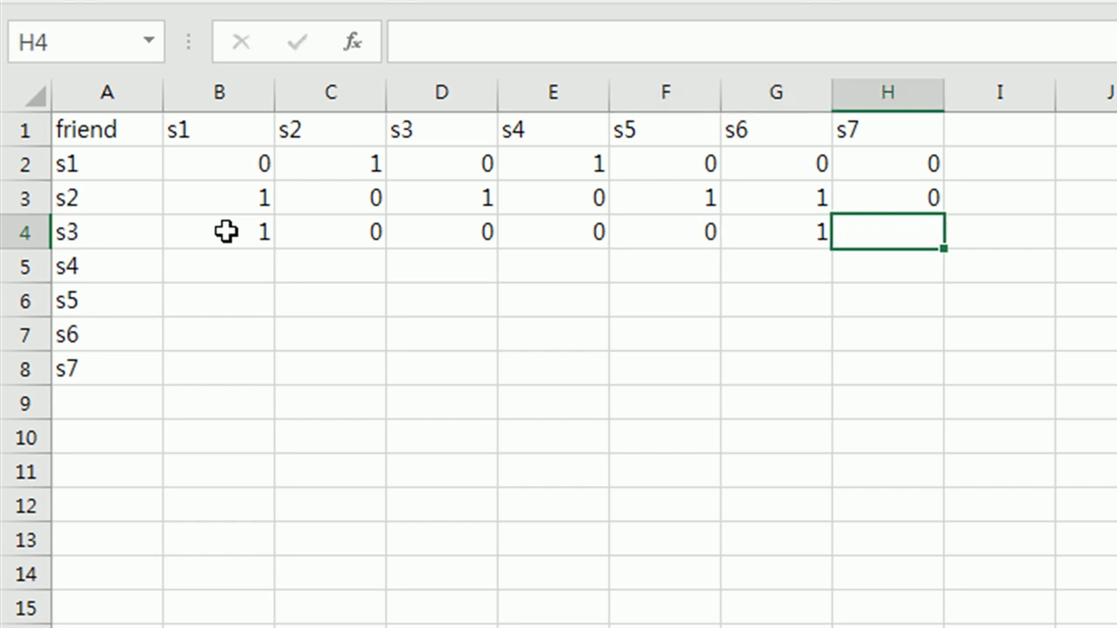
text(0)
key(Return)
key(Return)
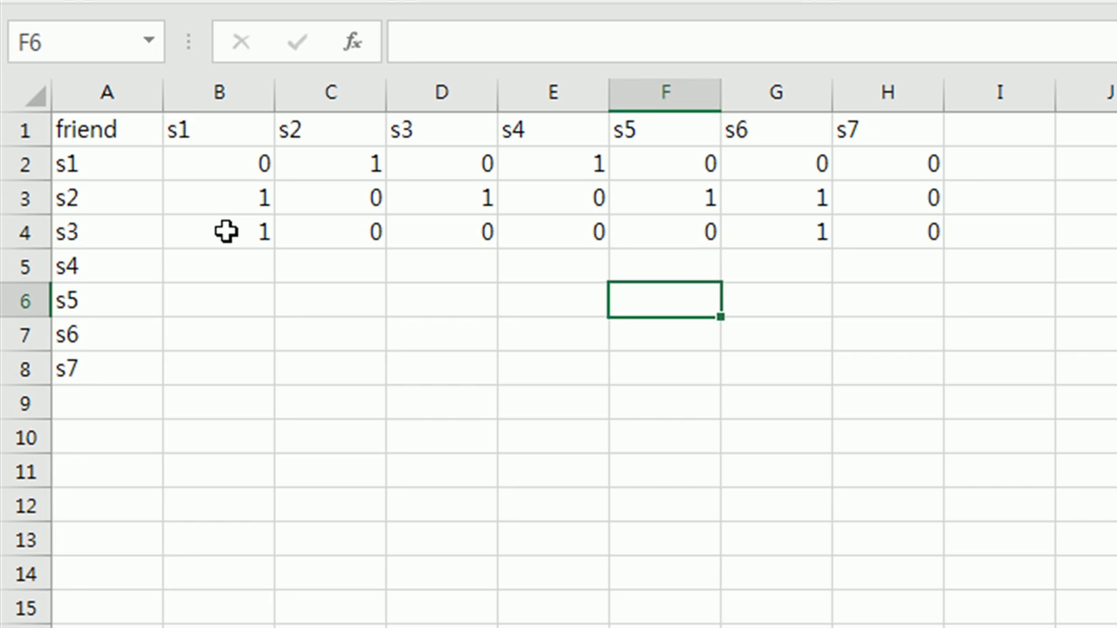
- Fill row s4 of the matrix, cells B5:H5, with 0, 0, 0, 0, 0, 0, 1
click(240, 265)
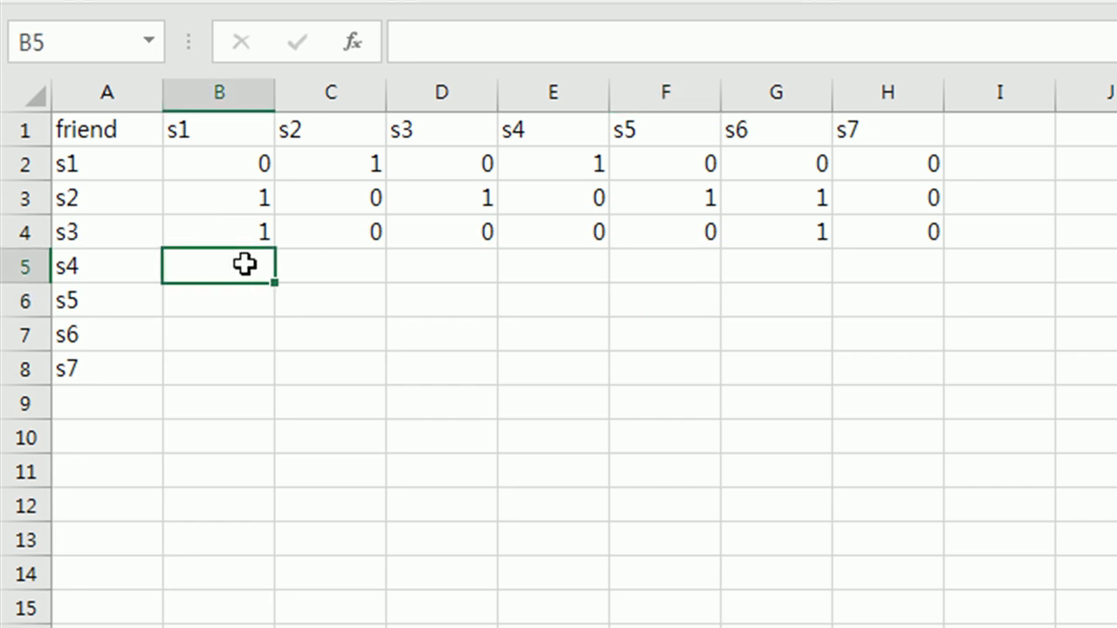
text(0)
key(Tab)
text(0)
key(Tab)
text(0)
key(Tab)
text(0)
key(Tab)
text(0)
key(Tab)
text(0)
key(Tab)
text(1)
key(Return)
- Fill row s5 of the matrix, cells B6:H6, with 1, 1, 1, 0, 0, 0, 0
text(1)
key(Tab)
text(1)
key(Tab)
text(1)
key(Tab)
text(0)
key(Tab)
text(0)
key(Tab)
text(0)
key(Tab)
text(0)
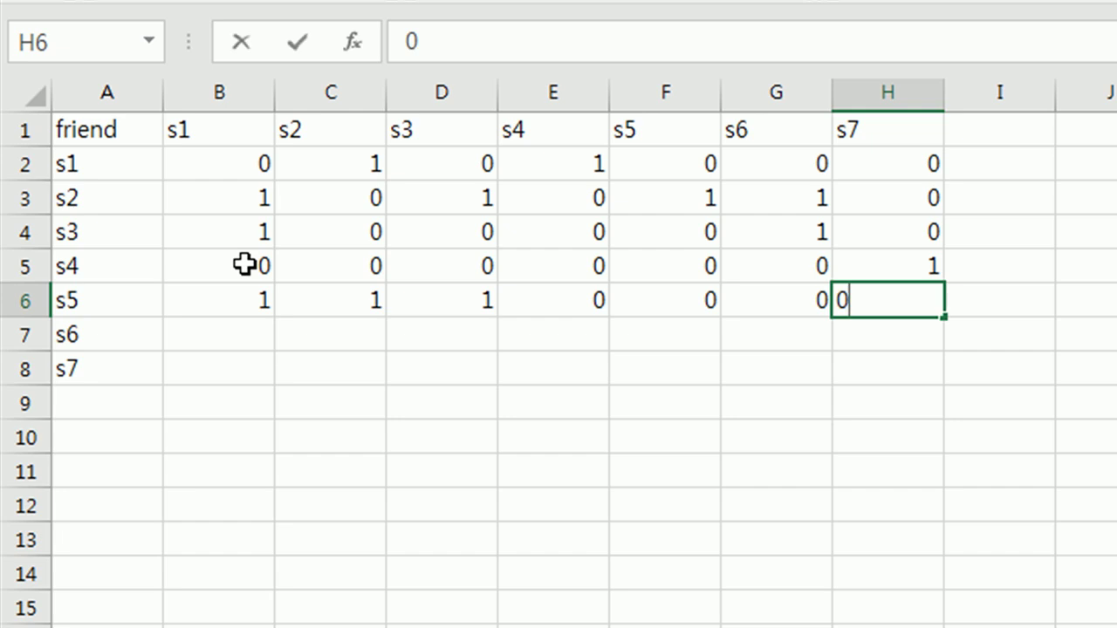
key(Return)
- Fill row s6 of the matrix, cells B7:H7, with 0, 1, 0, 0, 0, 0, 1
text(0)
key(Tab)
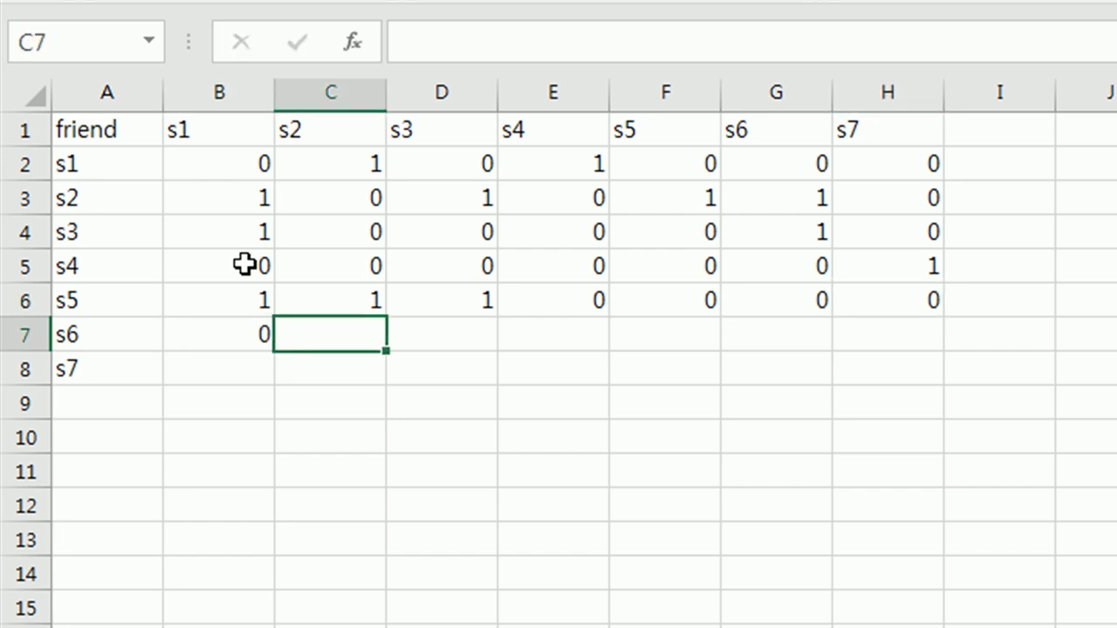
text(1)
key(Tab)
text(0)
key(Tab)
text(0)
key(Tab)
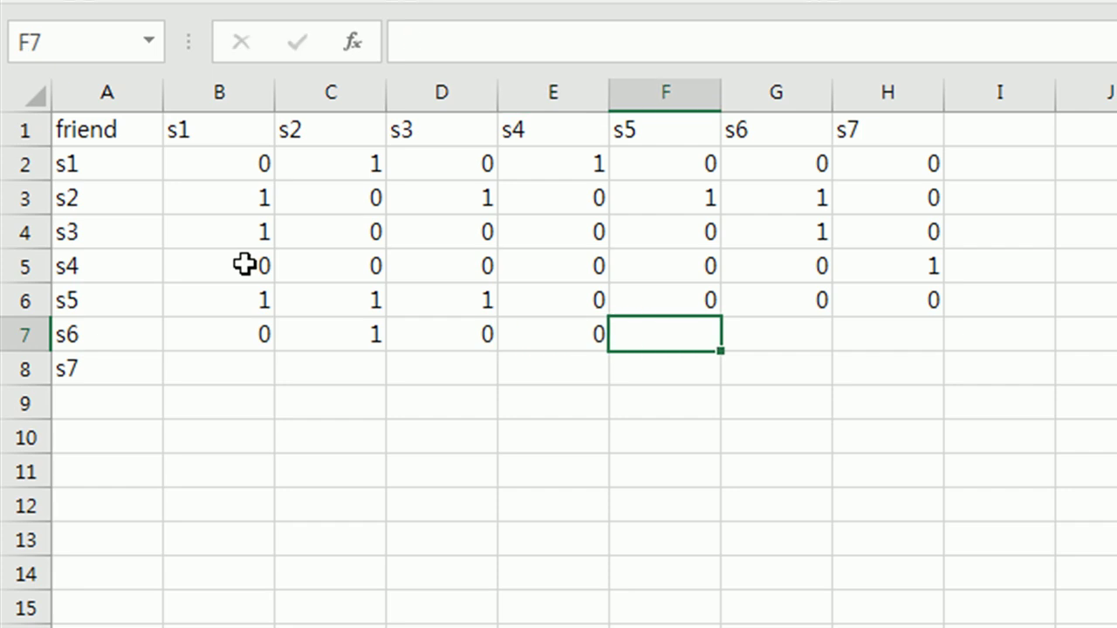
text(0)
key(Tab)
text(0)
key(Tab)
text(1)
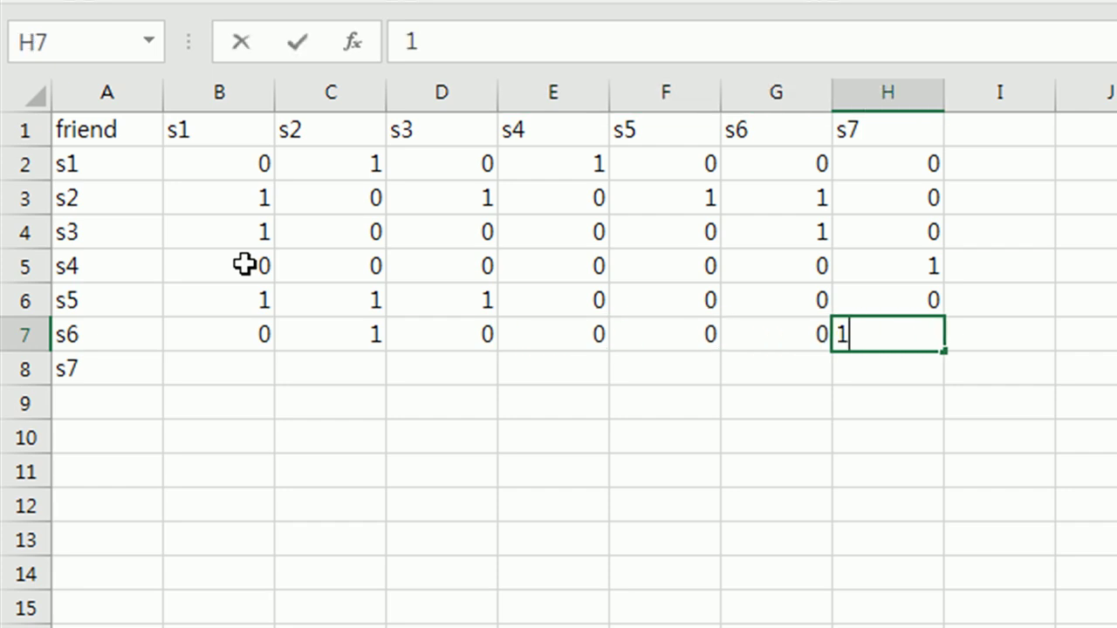
key(Return)
- Fill row s7 of the matrix, cells B8:H8, with 1, 0, 0, 0, 0, 0, 0
text(1)
key(Tab)
text(0)
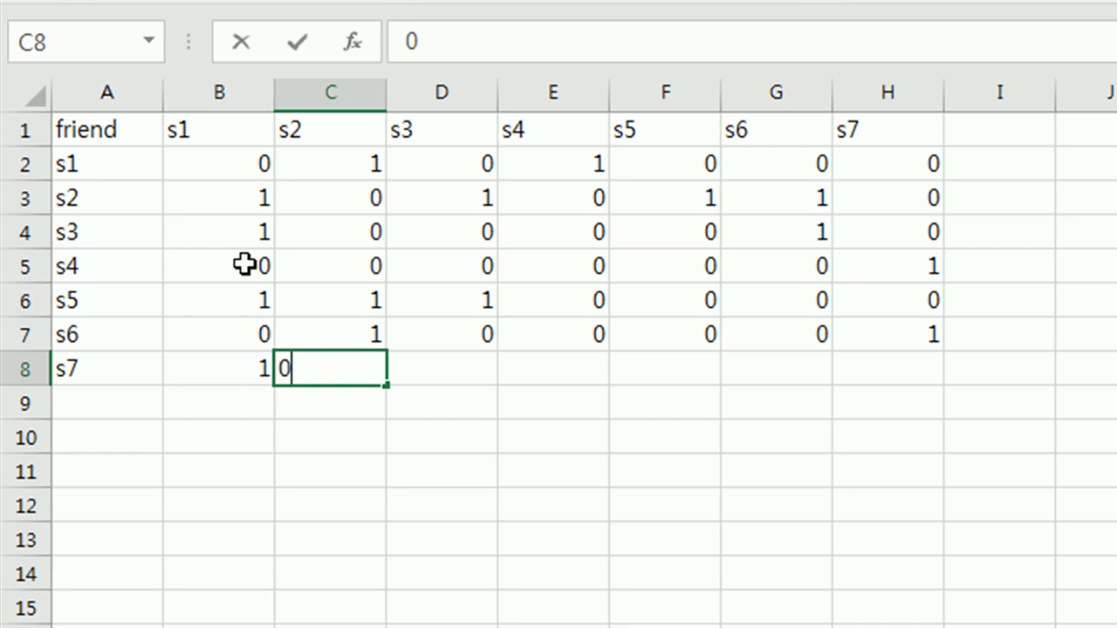
key(Tab)
text(0)
key(Tab)
text(0)
key(Tab)
text(0)
key(Tab)
text(0)
key(Tab)
text(0)
key(Return)
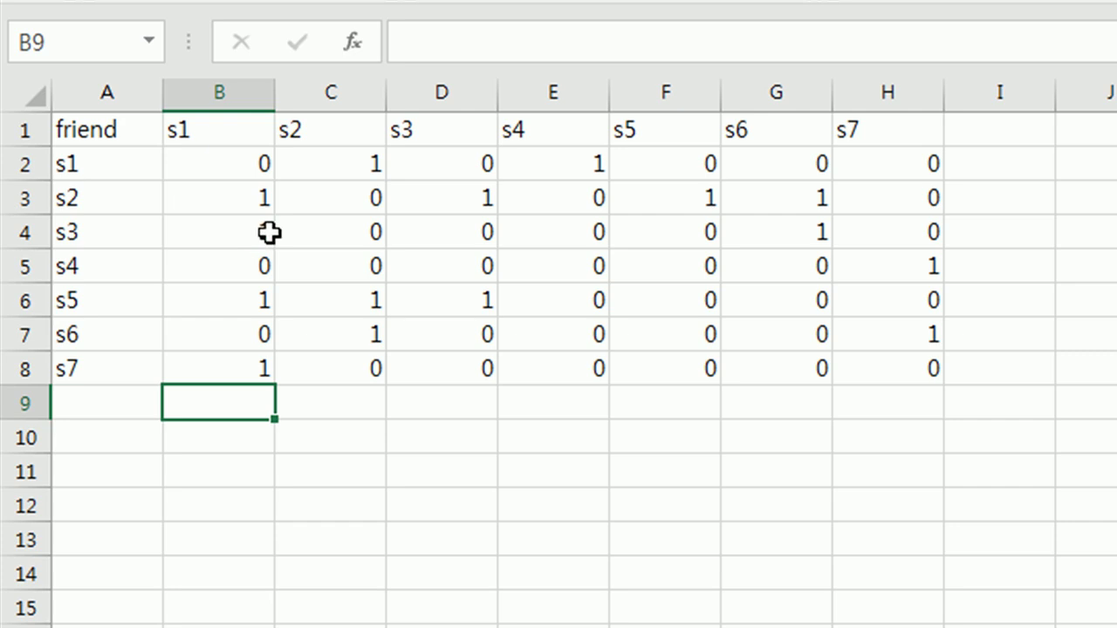
- Narrow columns B to H together so they fit the single-digit matrix values, and clear the column selection
drag(245, 101, 882, 97)
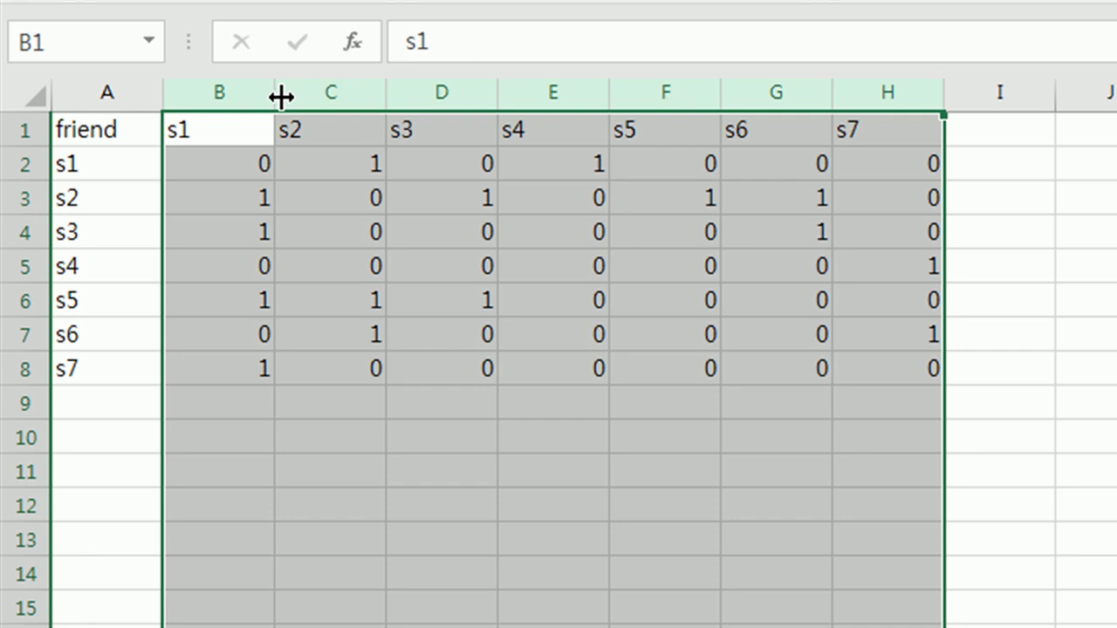
drag(281, 96, 203, 97)
drag(345, 627, 345, 627)
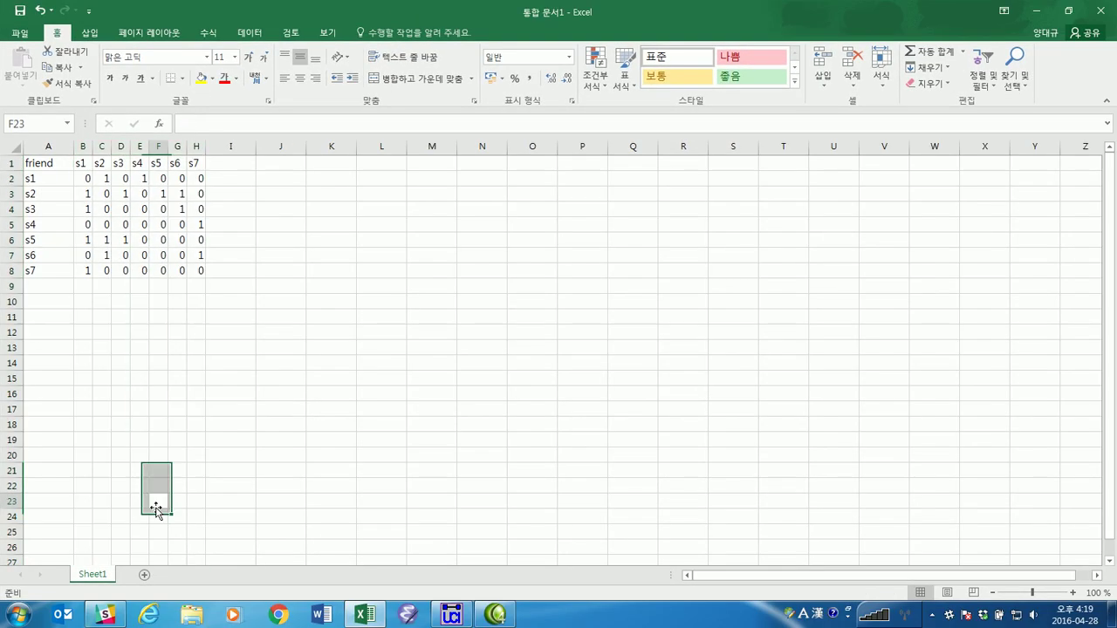
click(156, 509)
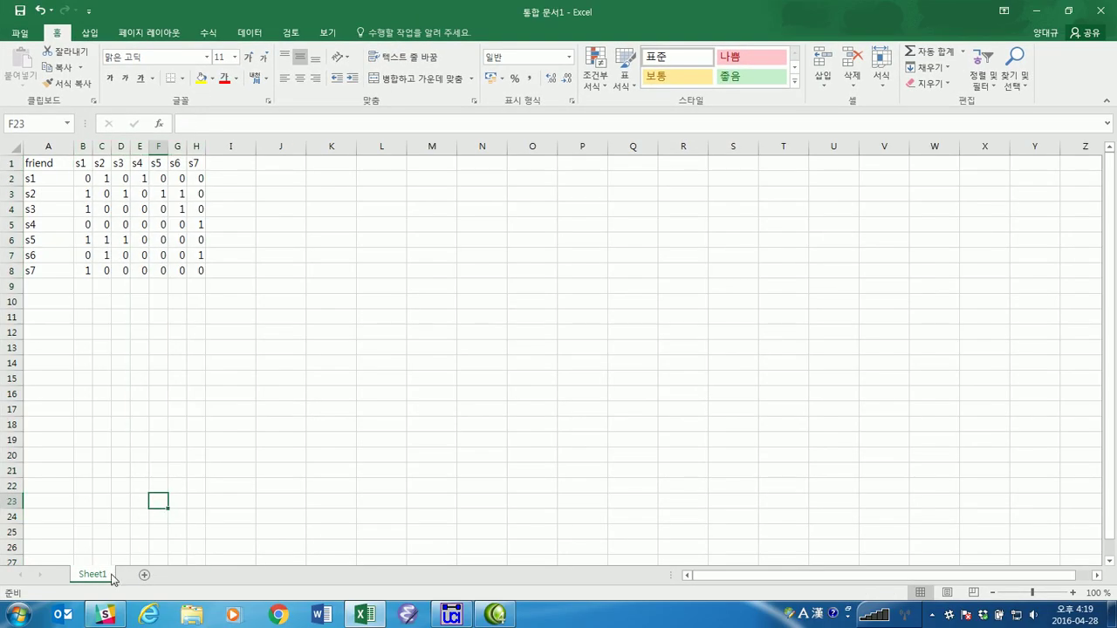
- Rename the worksheet Sheet1 as friend
double_click(98, 576)
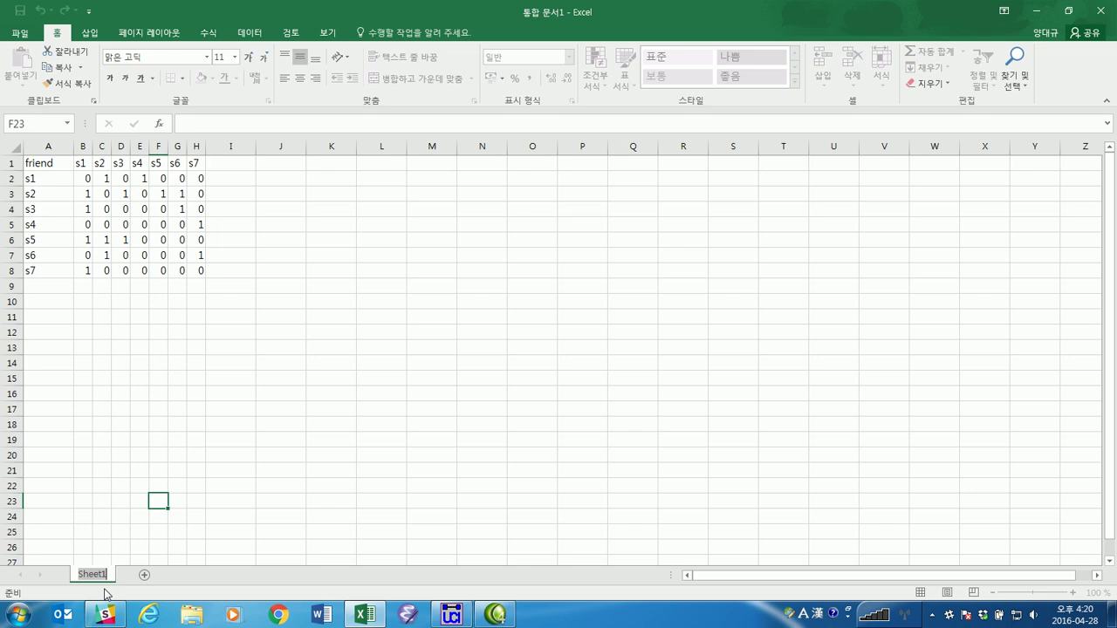
text(friend)
key(Return)
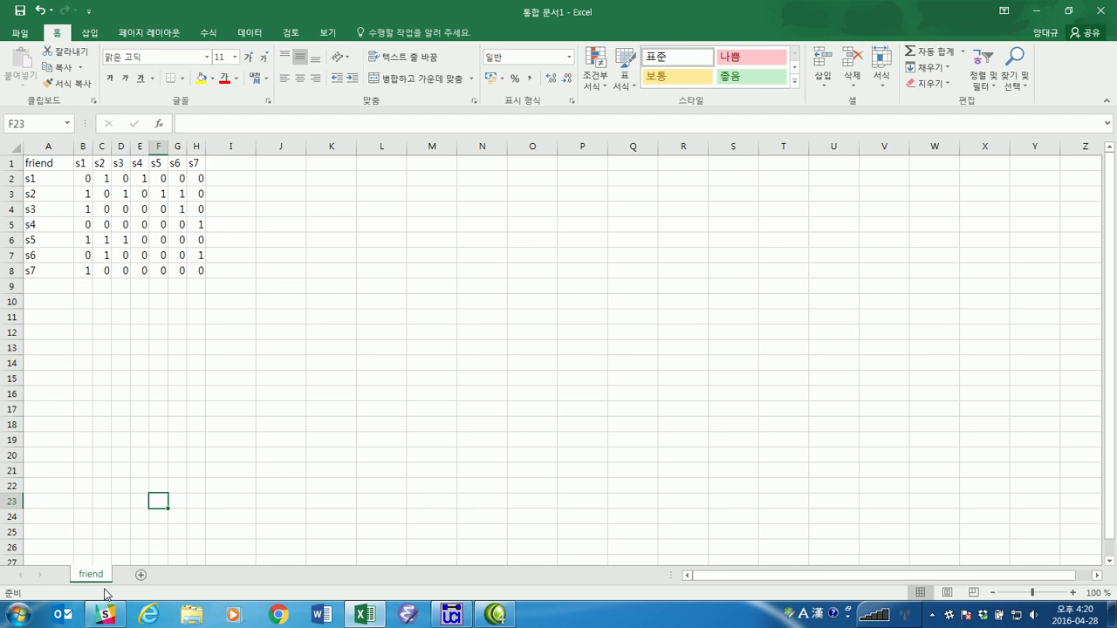
- Save the workbook as SN7 in the UCINET EXAMPLE folder on the desktop
key(ctrl+s)
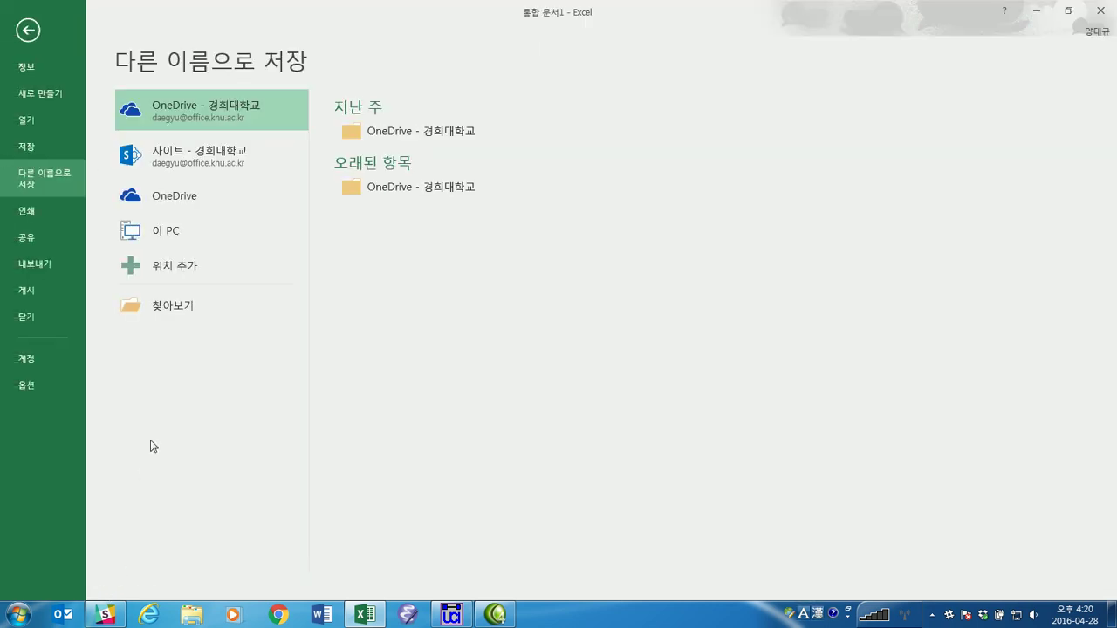
click(193, 304)
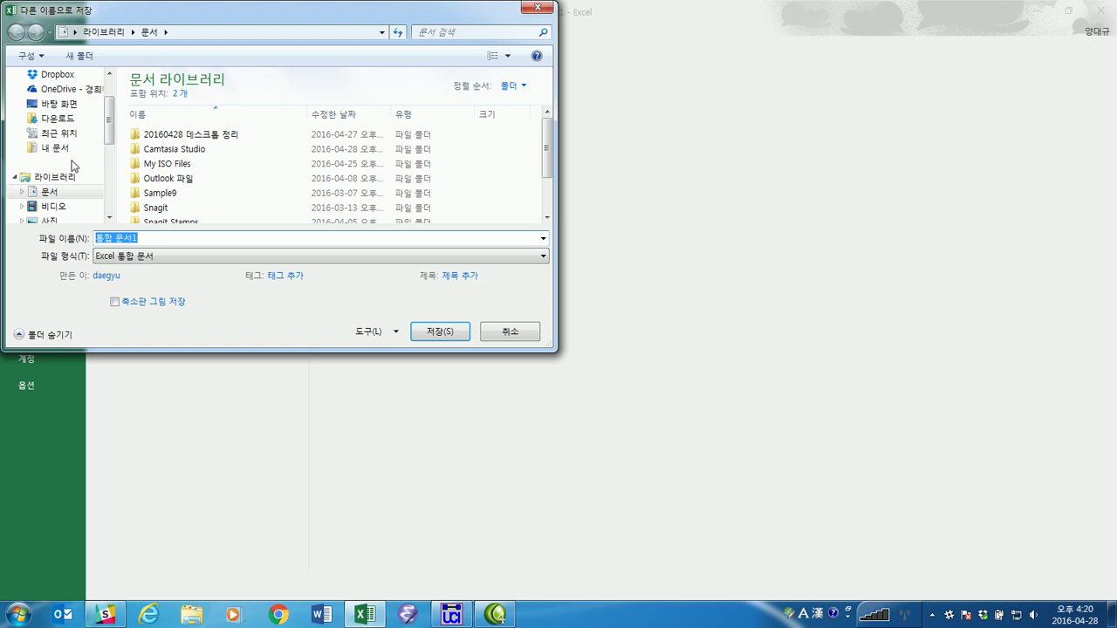
click(68, 105)
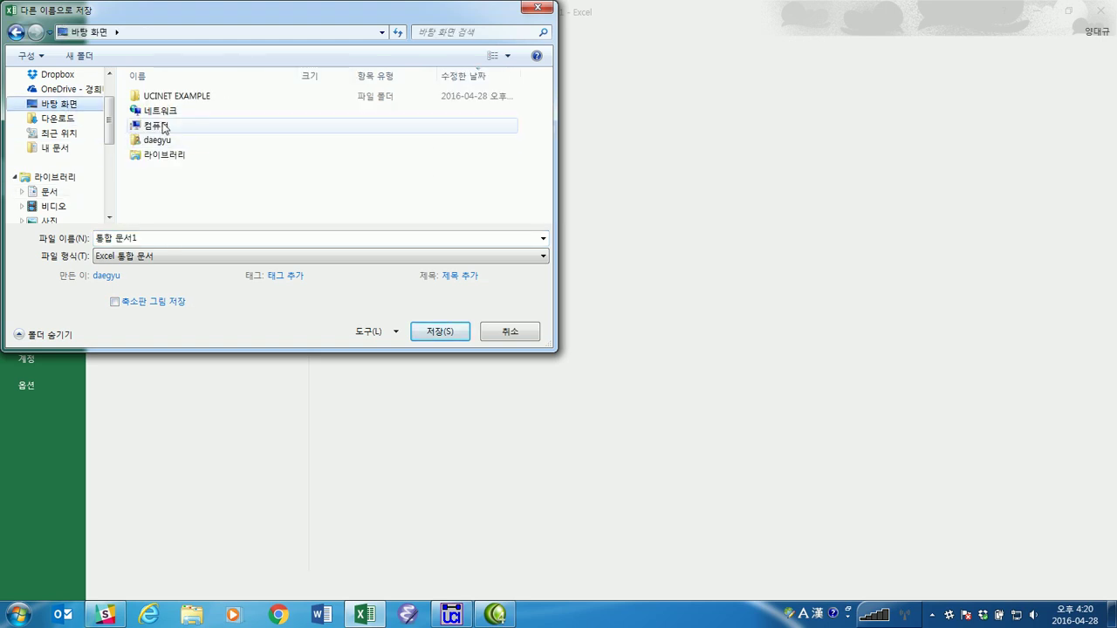
double_click(174, 98)
click(186, 237)
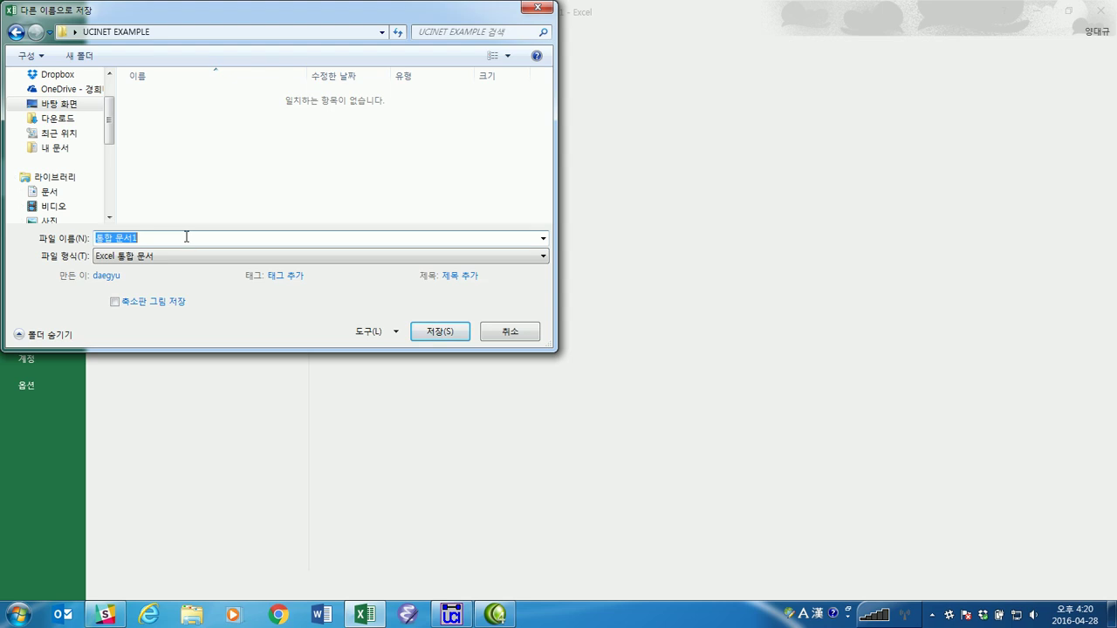
text(SN7)
key(Return)
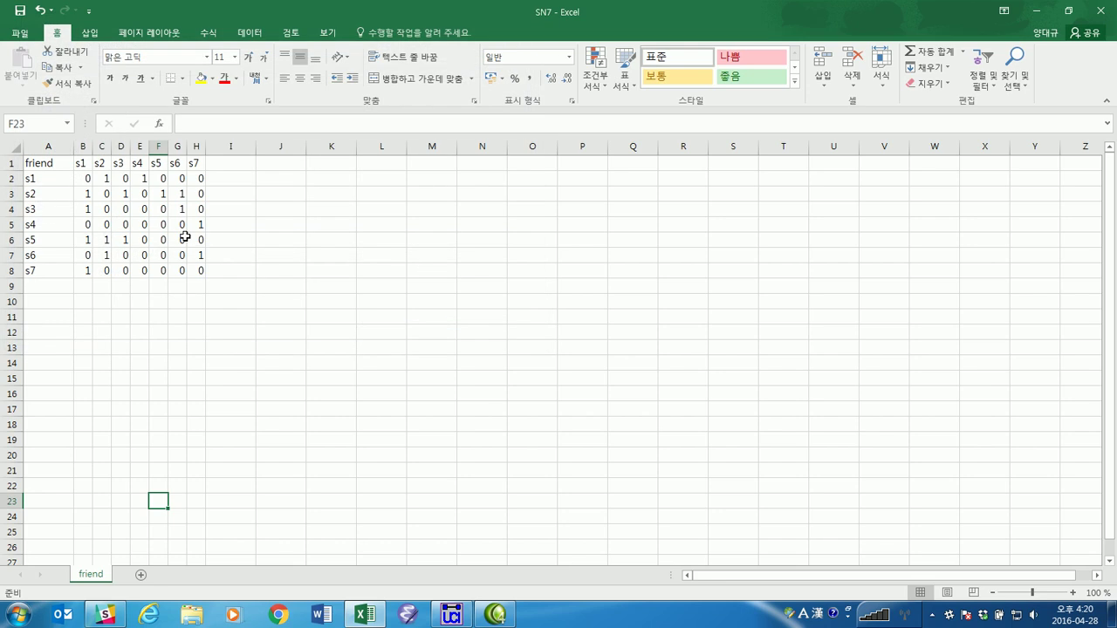
- Switch to UCINET and change its default folder to UCINET EXAMPLE on the desktop
click(1036, 12)
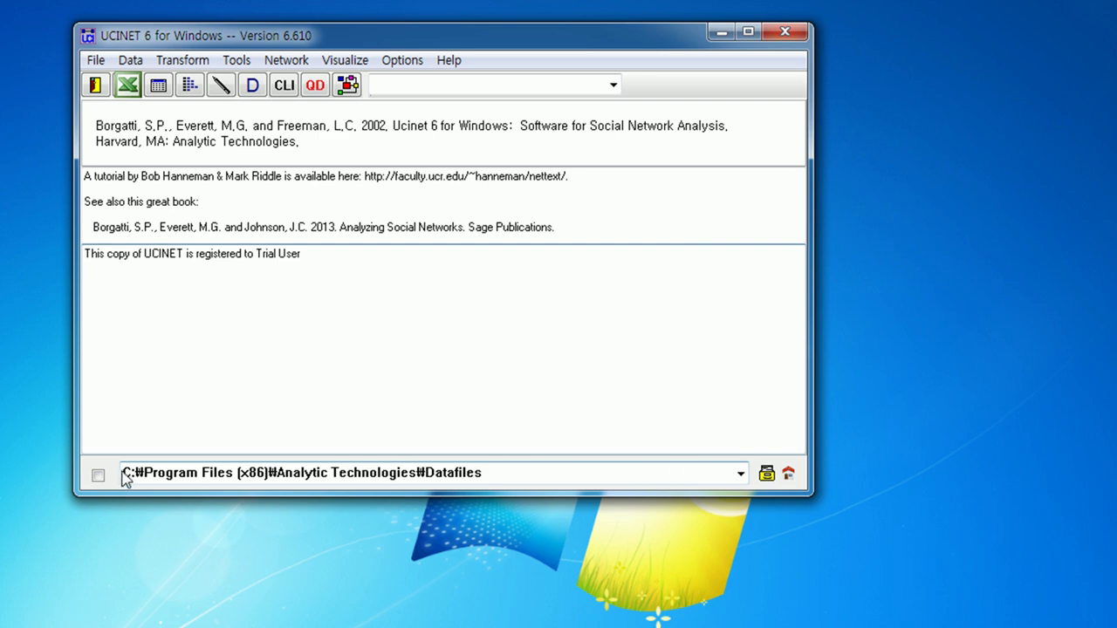
click(97, 61)
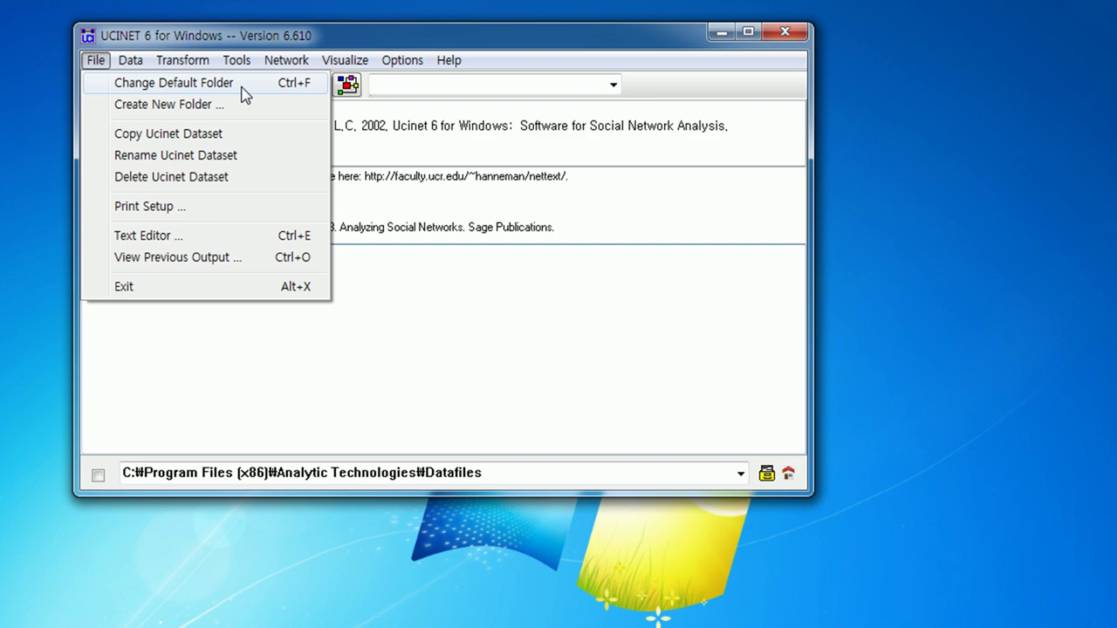
click(538, 348)
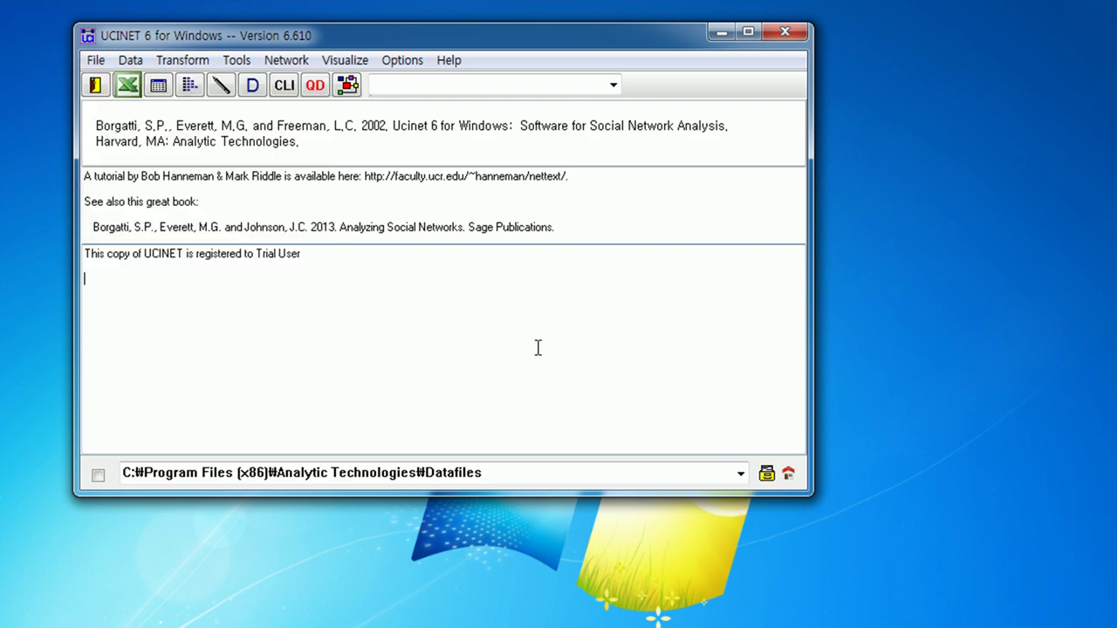
click(767, 481)
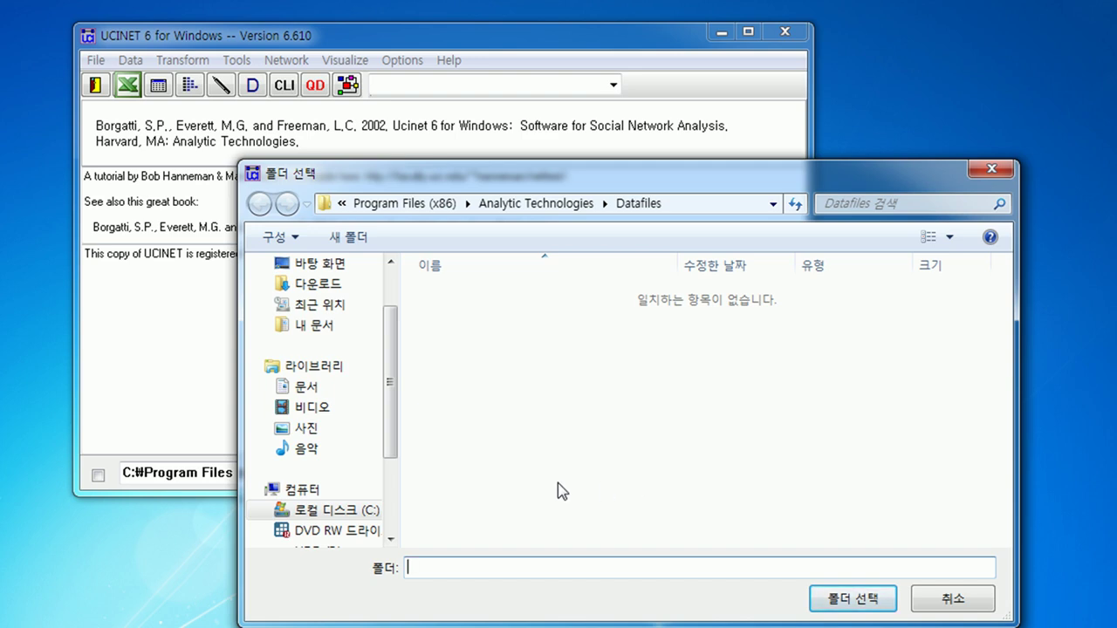
drag(399, 411, 376, 376)
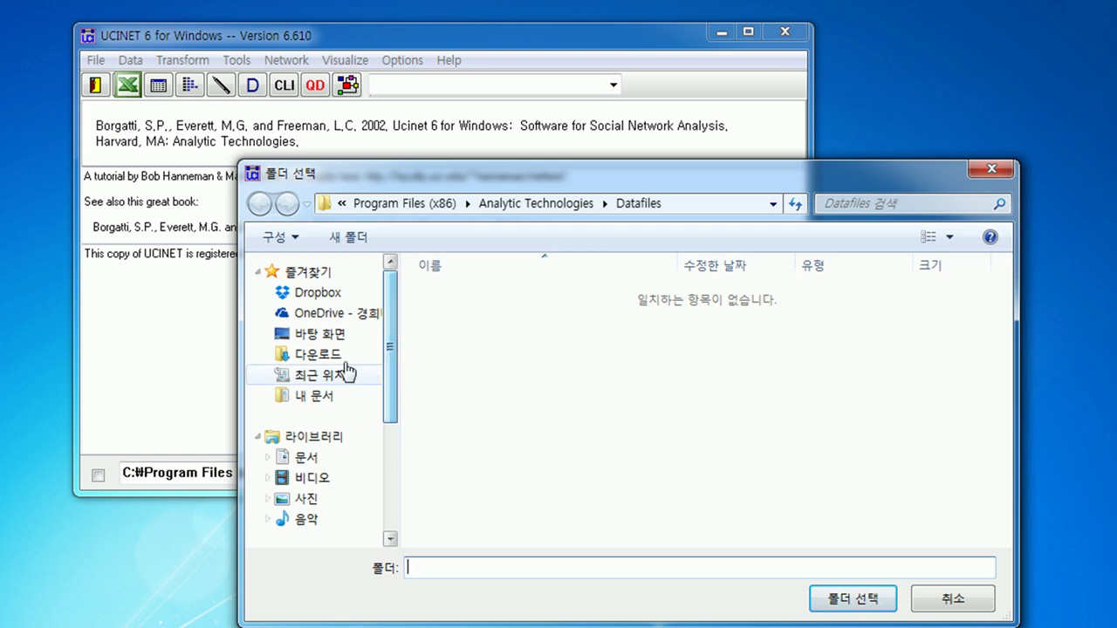
click(337, 337)
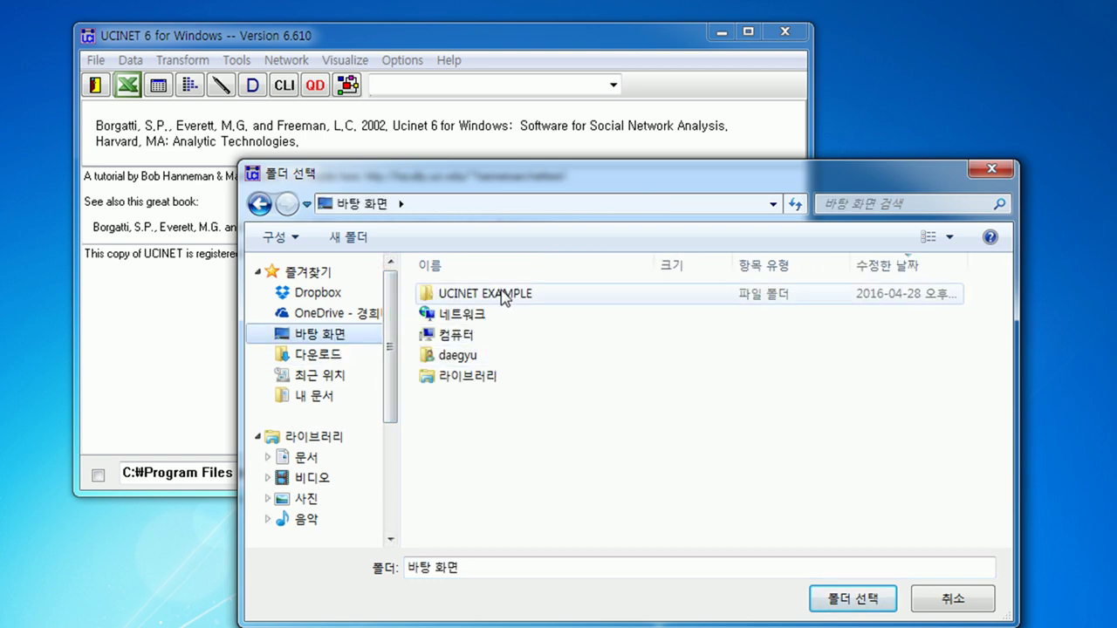
click(501, 297)
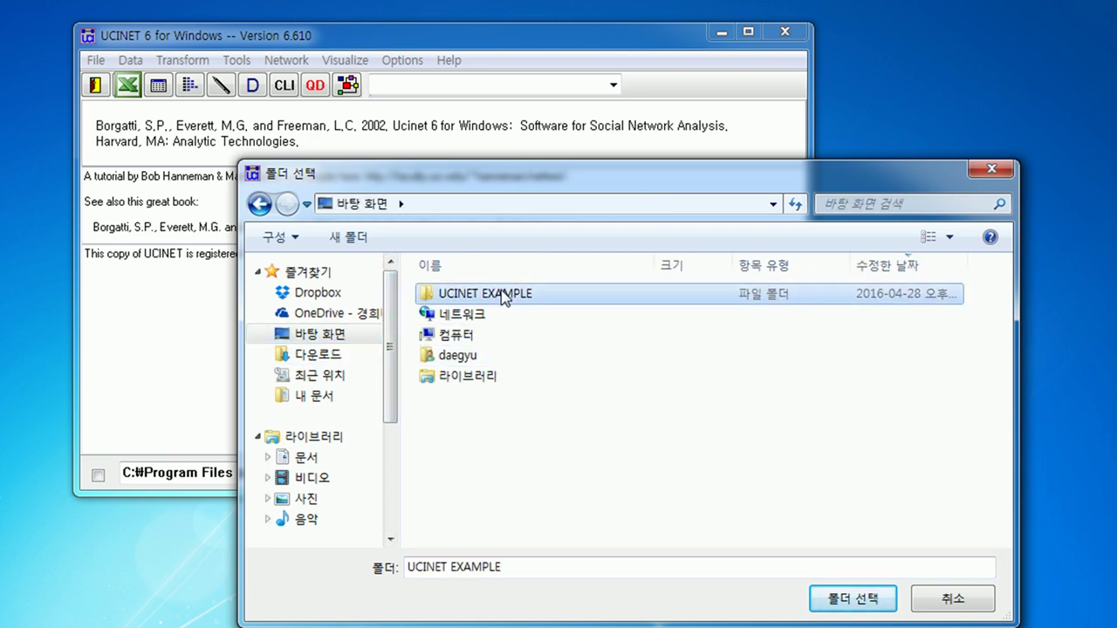
click(850, 600)
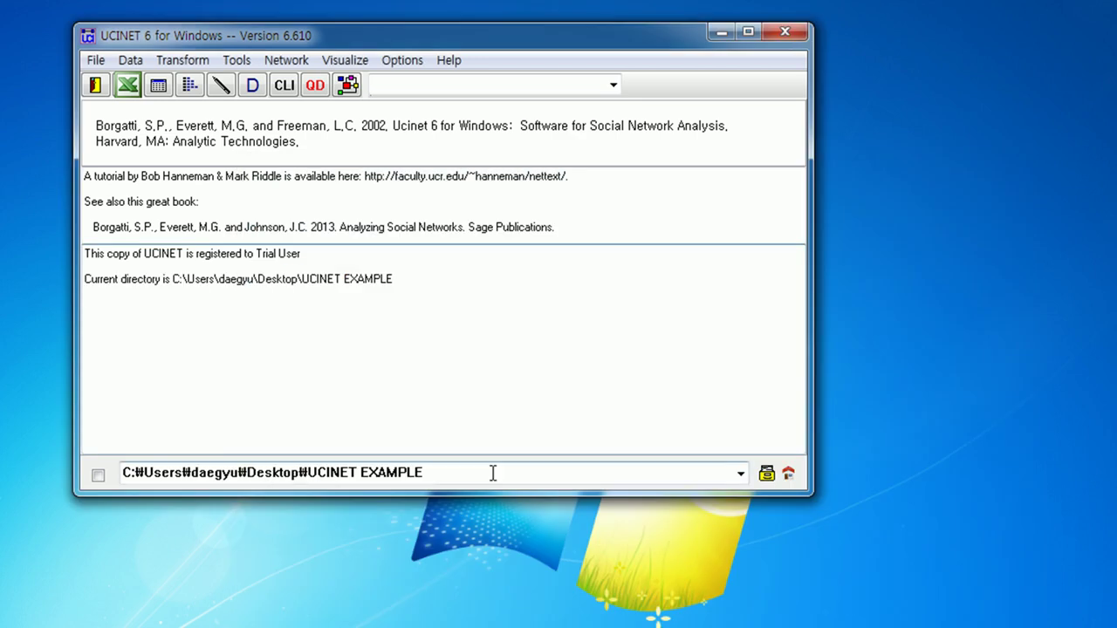
click(380, 476)
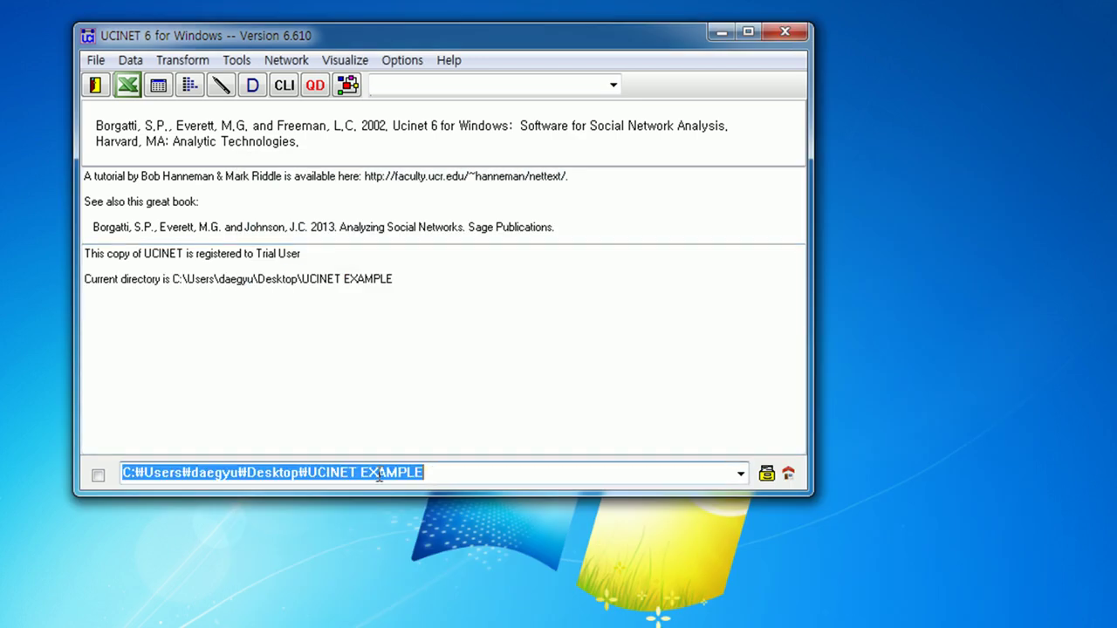
click(629, 375)
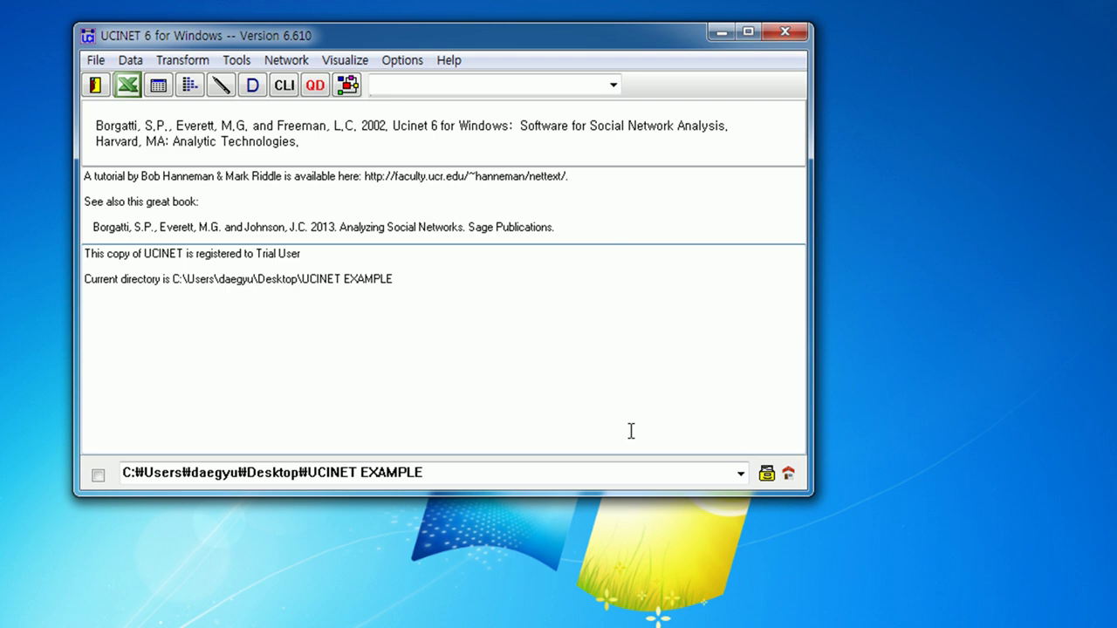
- Start an Excel matrices import and choose SN7 from the UCINET EXAMPLE folder as the input file
click(130, 61)
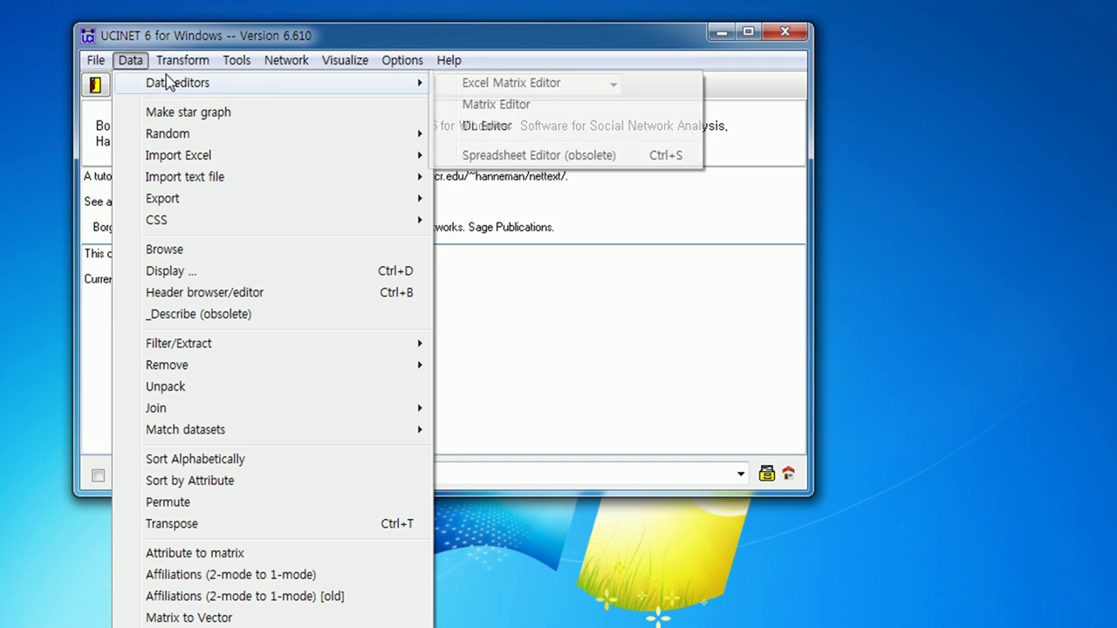
mouse_move(174, 161)
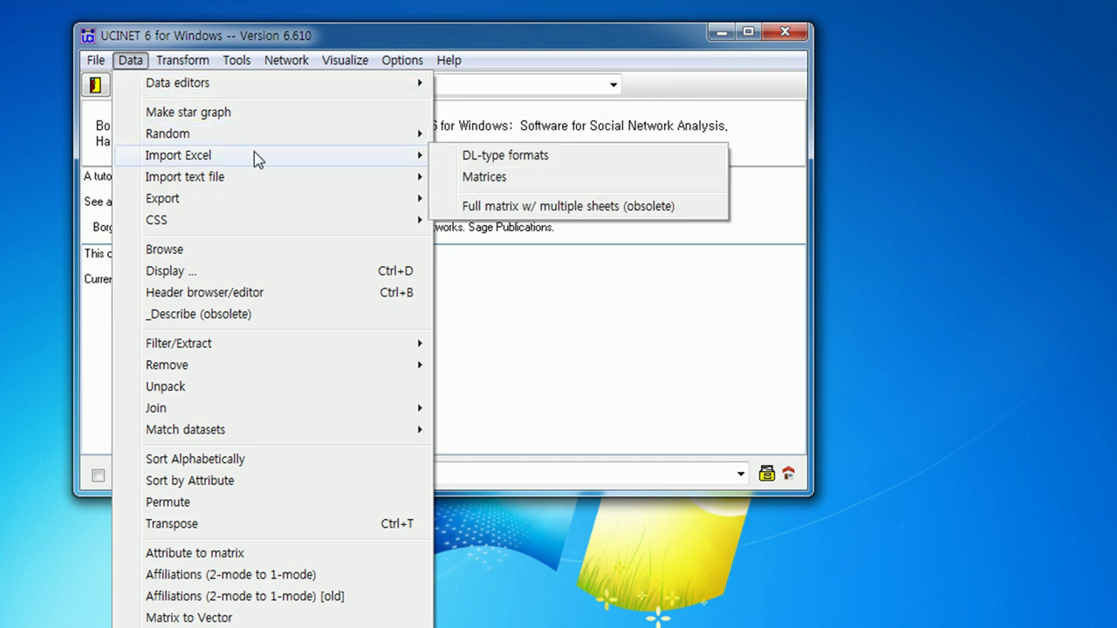
click(503, 180)
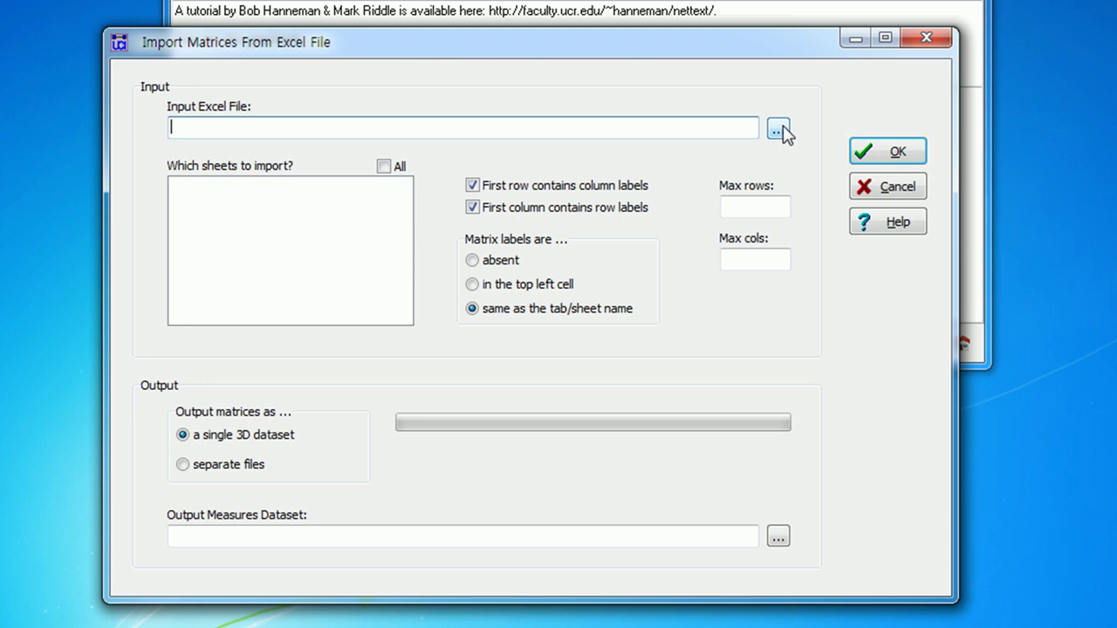
click(777, 130)
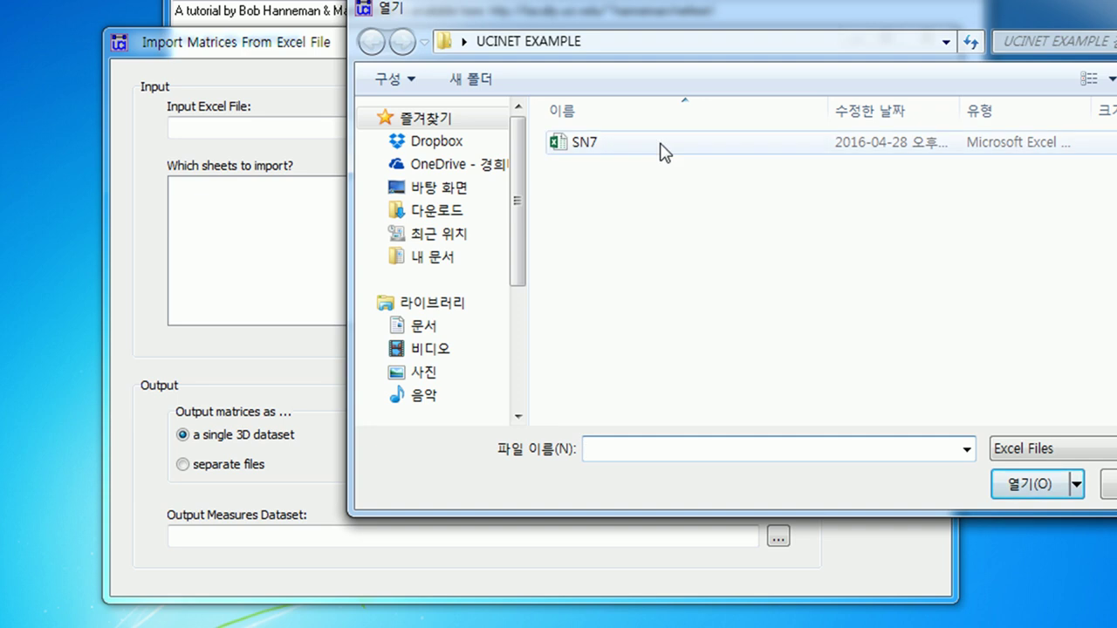
click(574, 150)
click(1031, 484)
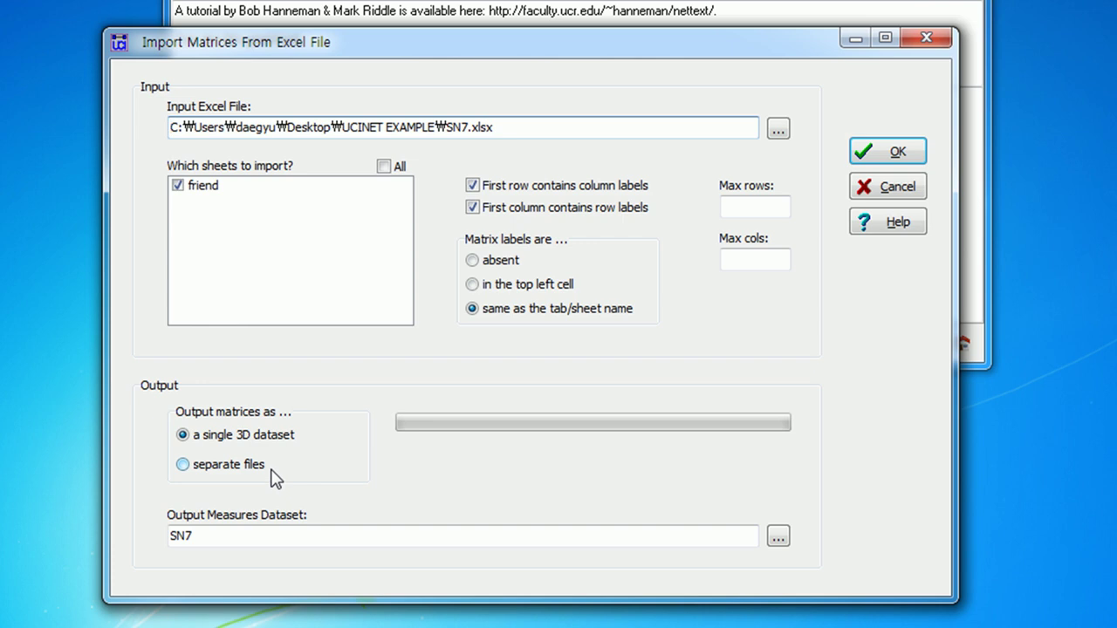
- Set the output matrices to separate files and run the import of the friend sheet with both maximum size limits blank
click(182, 465)
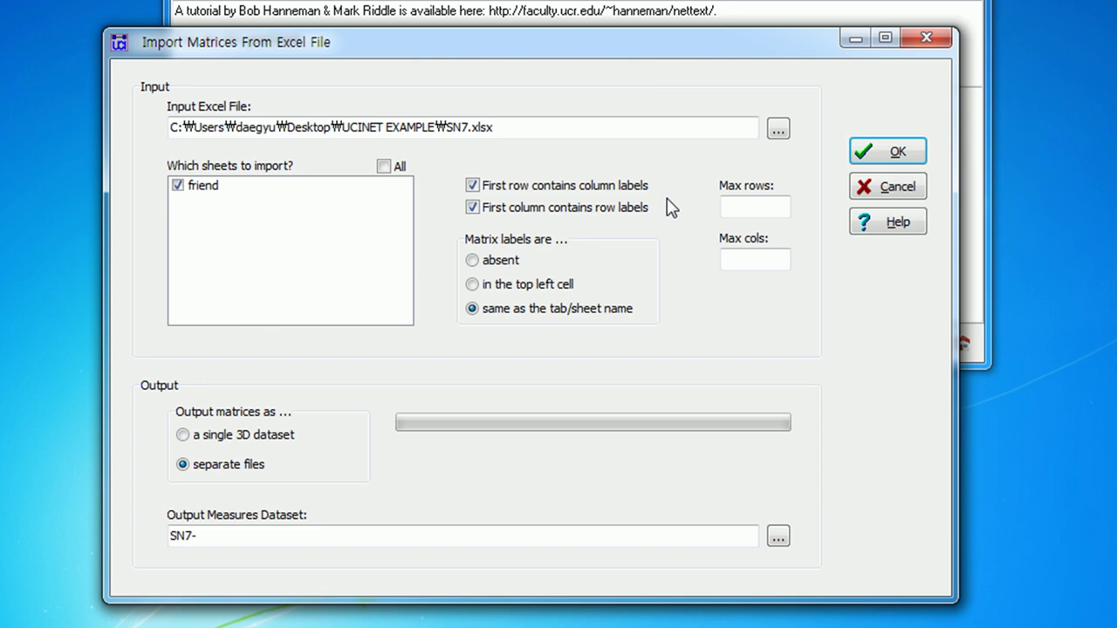
click(731, 206)
click(742, 256)
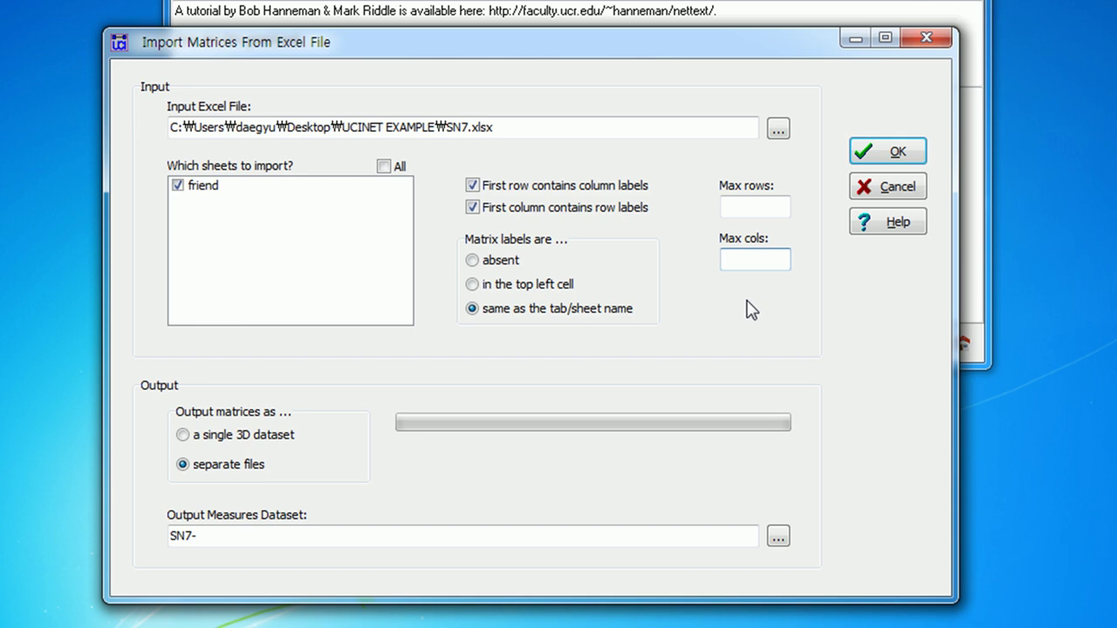
click(887, 155)
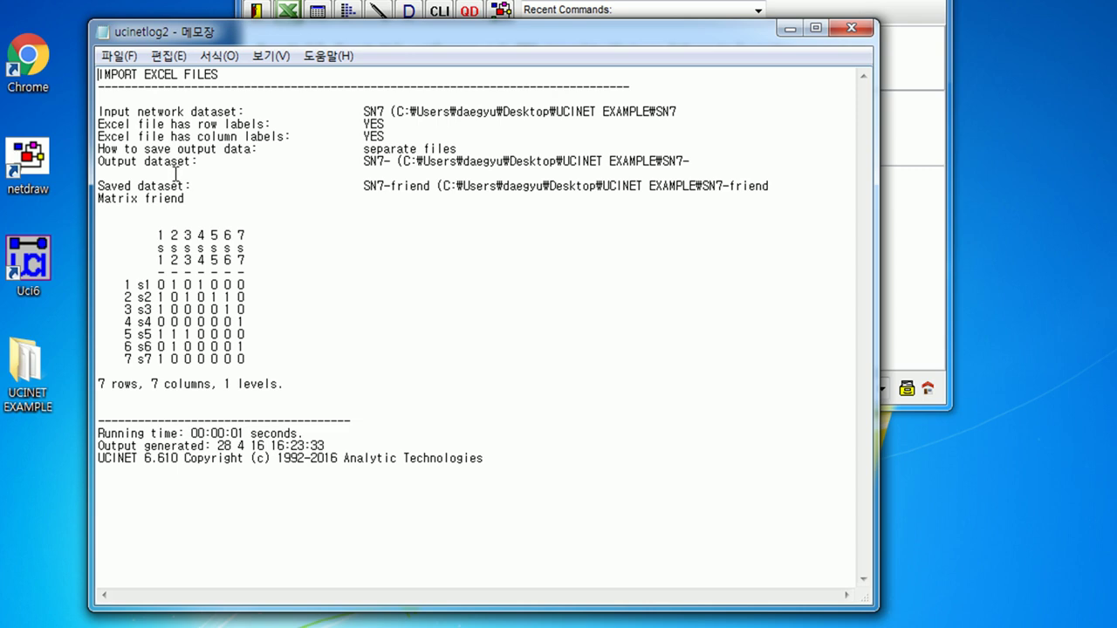
- Examine the import log's title, matrix name, friend matrix and dimensions, and minimize the log
drag(248, 74, 96, 75)
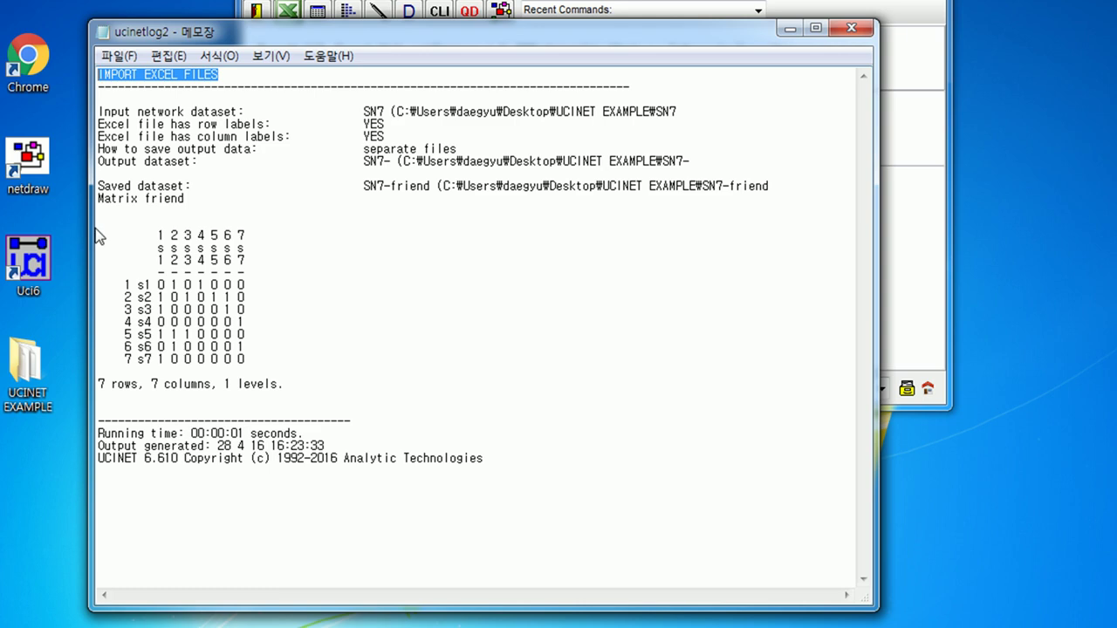
drag(98, 198, 187, 198)
drag(99, 225, 77, 374)
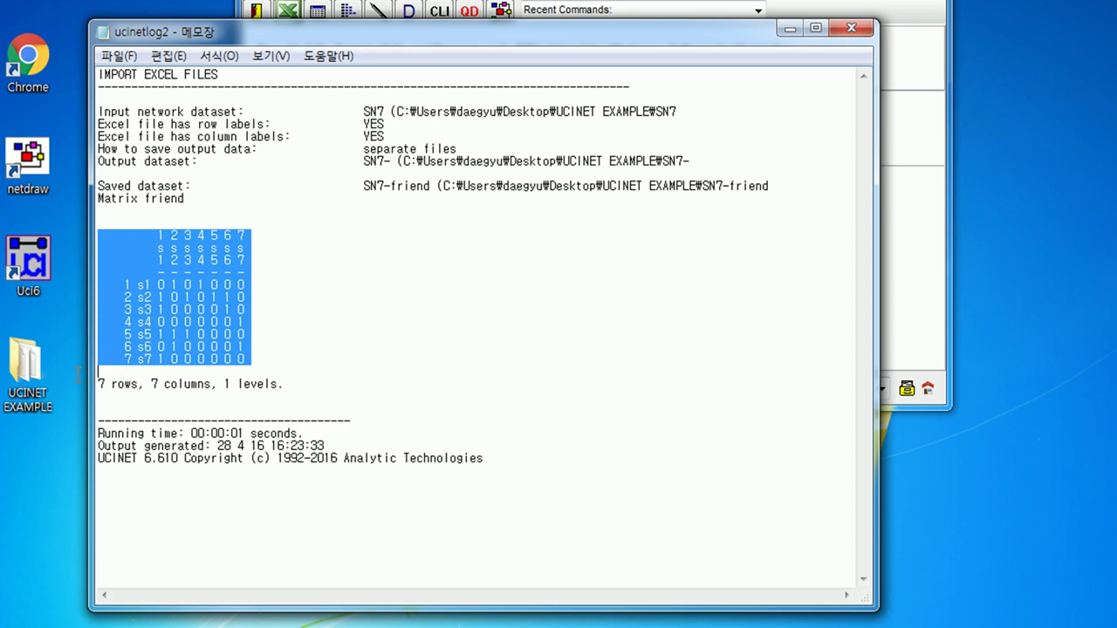
drag(287, 385, 101, 382)
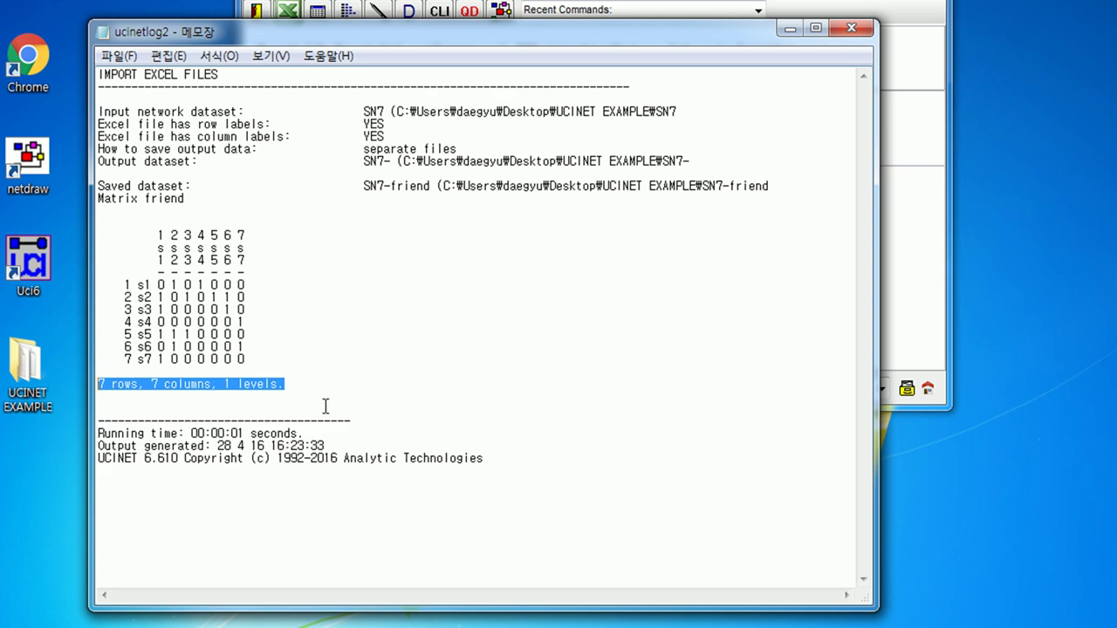
drag(255, 361, 94, 238)
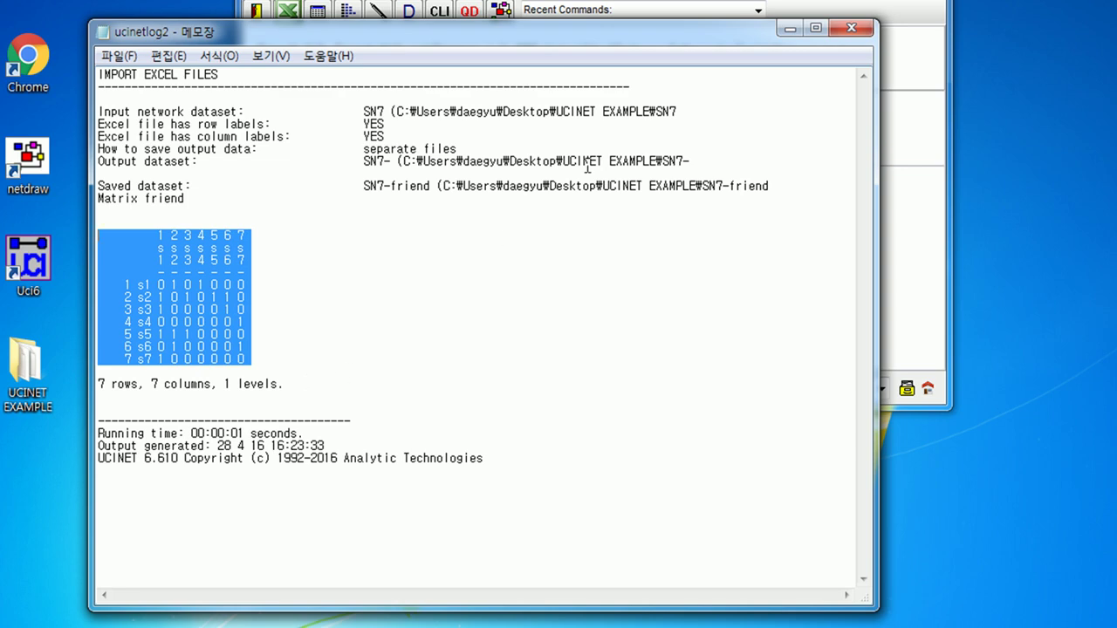
click(789, 29)
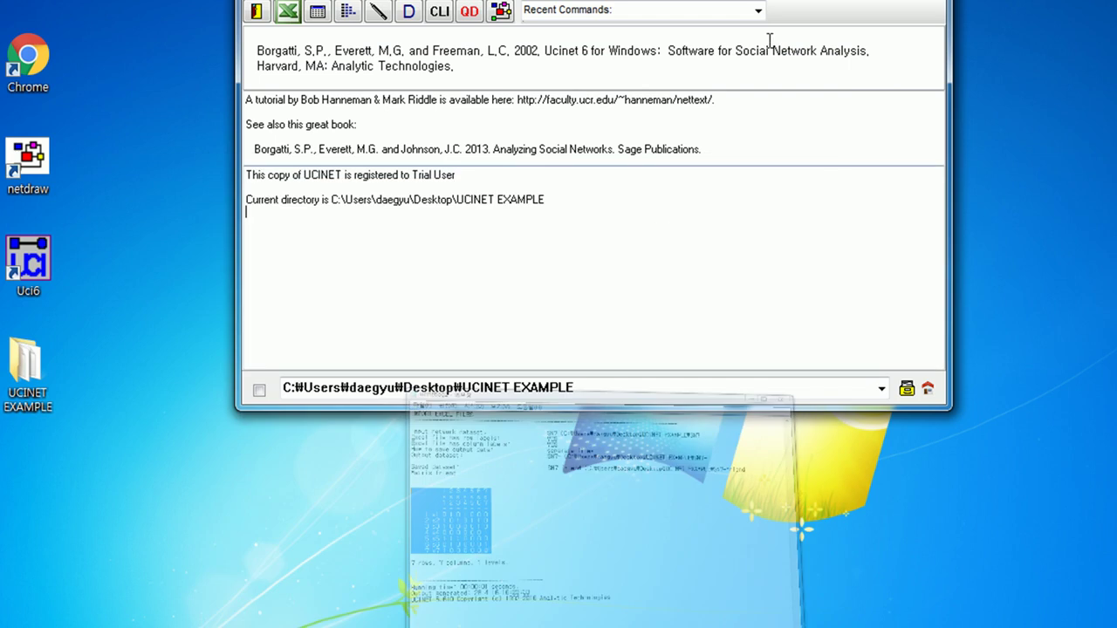
- Open the UCINET EXAMPLE folder on the desktop and check the SN7 workbook and the SN7-friend.##d and SN7-friend.##h files
double_click(27, 383)
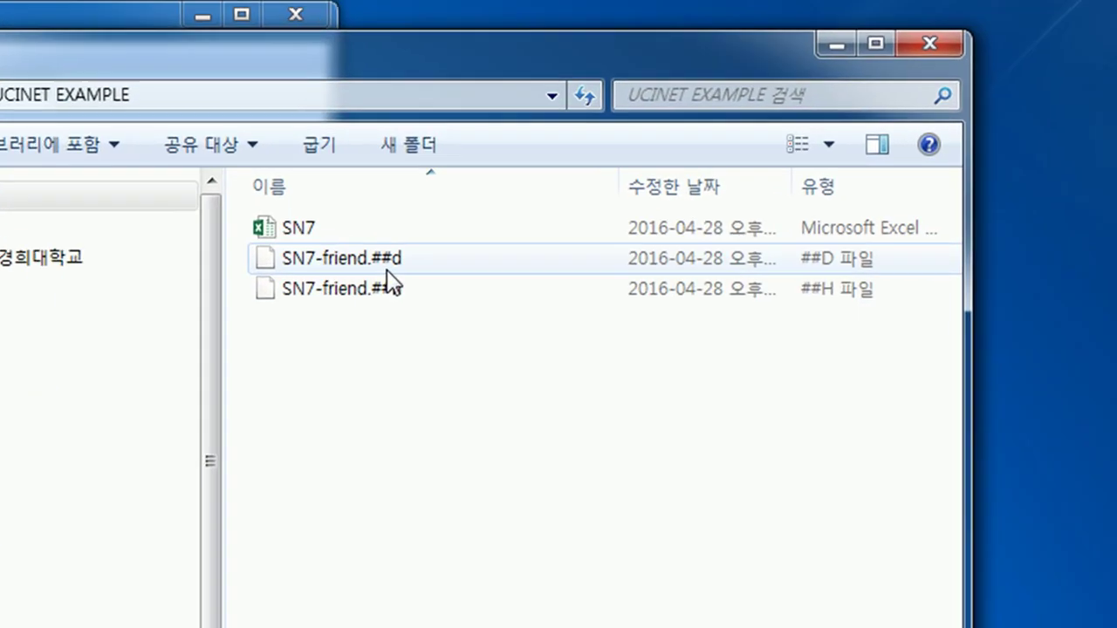
mouse_move(214, 258)
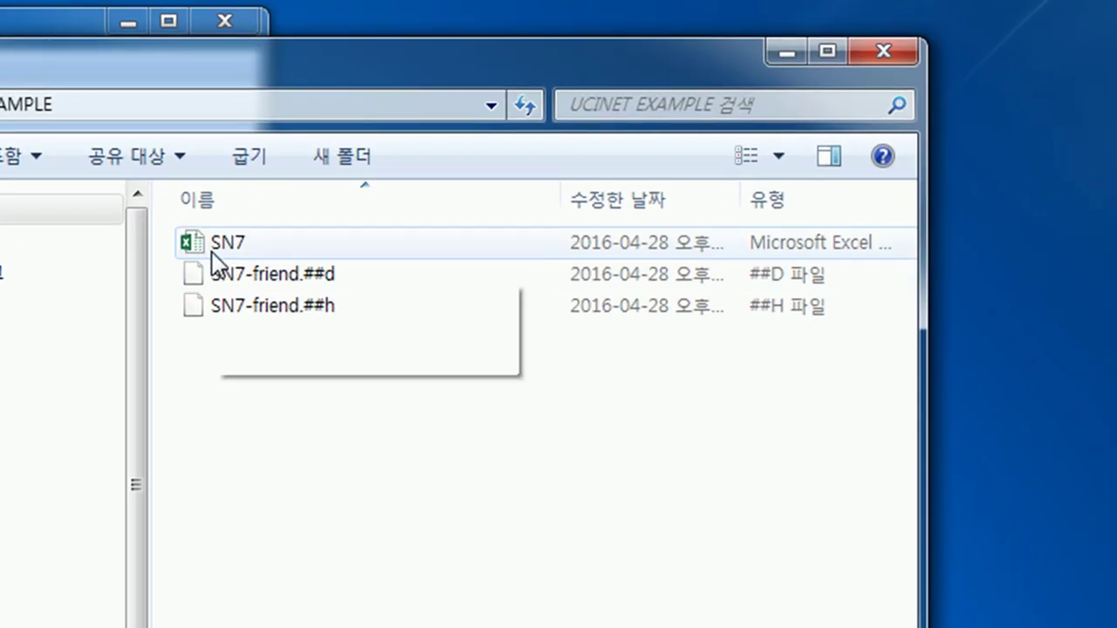
click(264, 243)
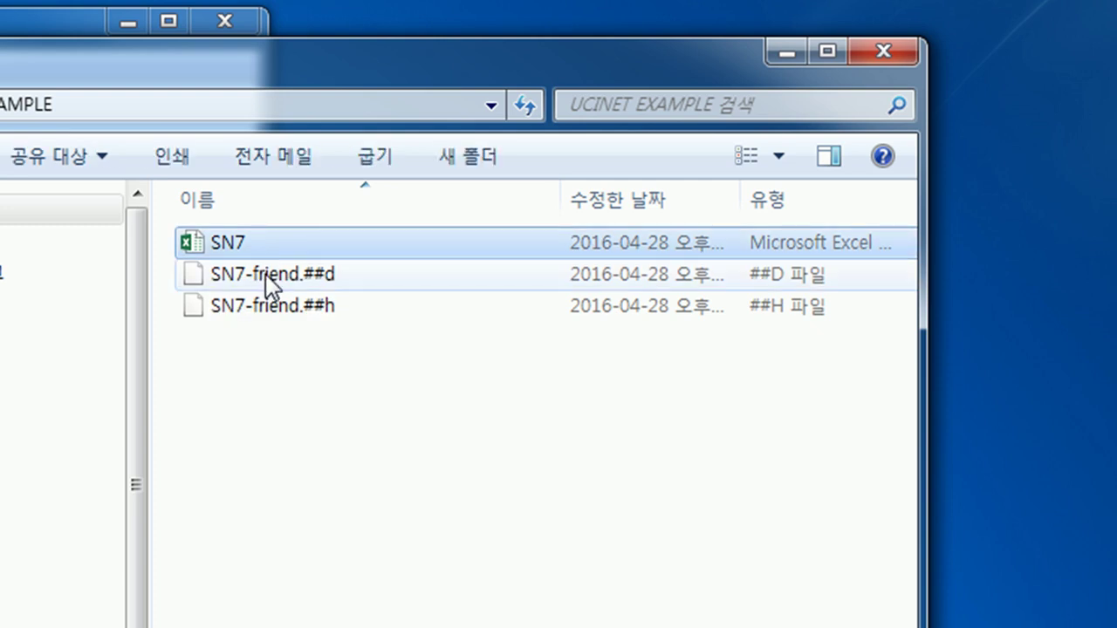
click(265, 274)
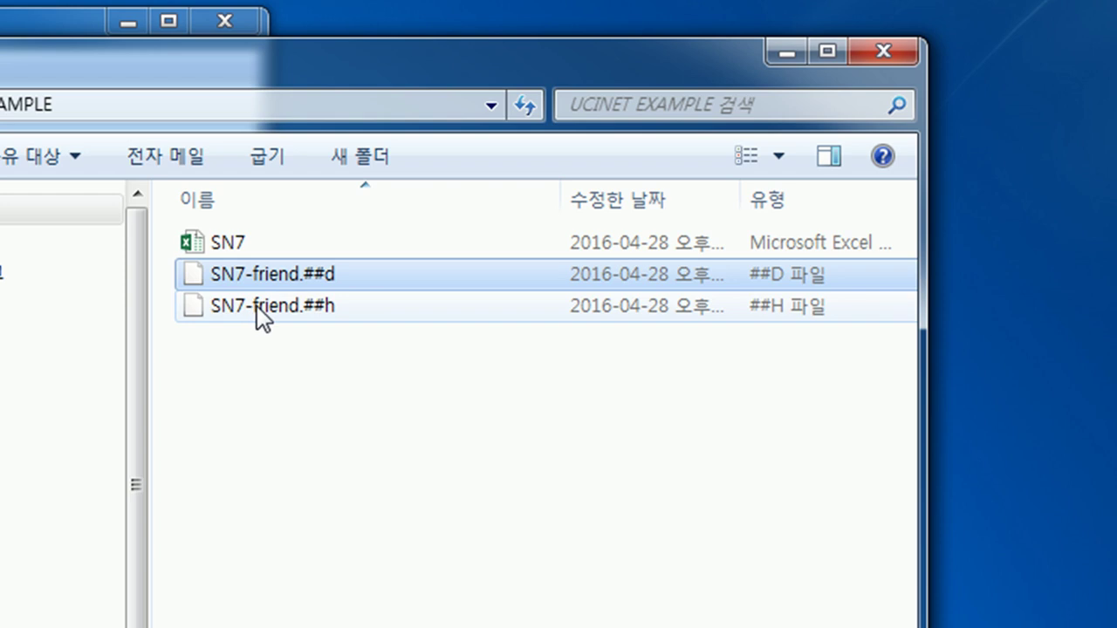
shift+click(257, 306)
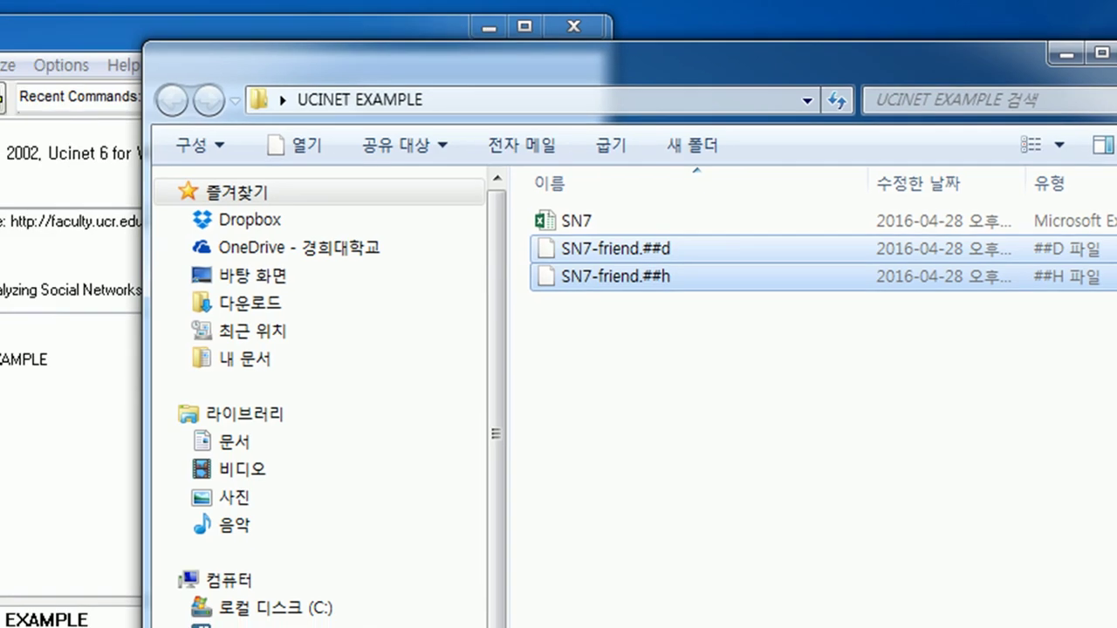
- Switch to UCINET, display the SN7-friend dataset as text with default settings, and examine the resulting matrix
click(250, 32)
click(222, 64)
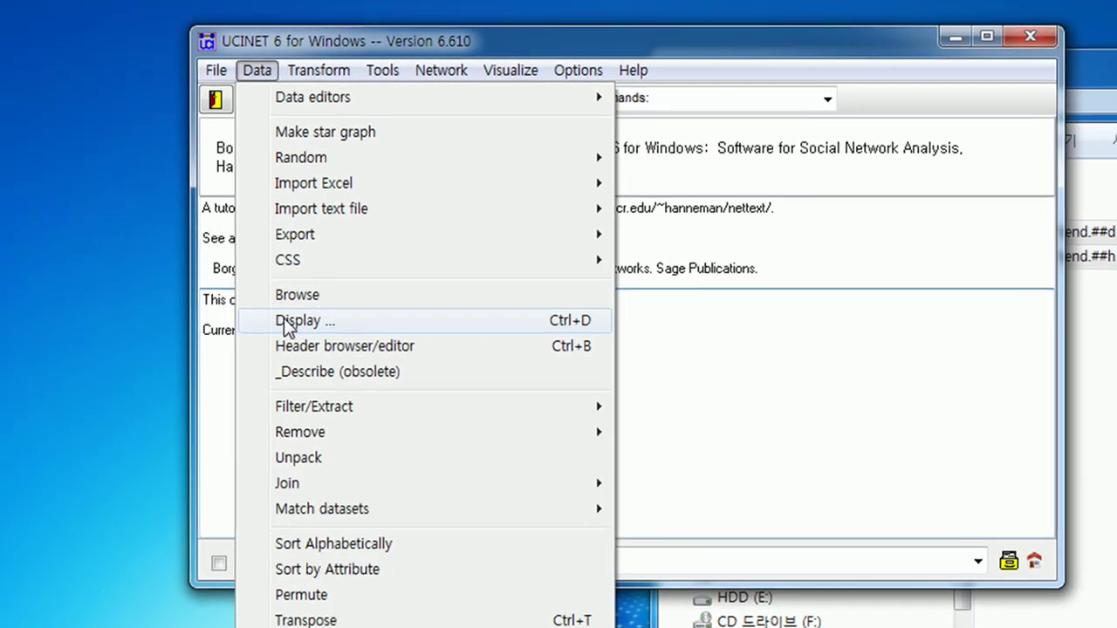
click(248, 305)
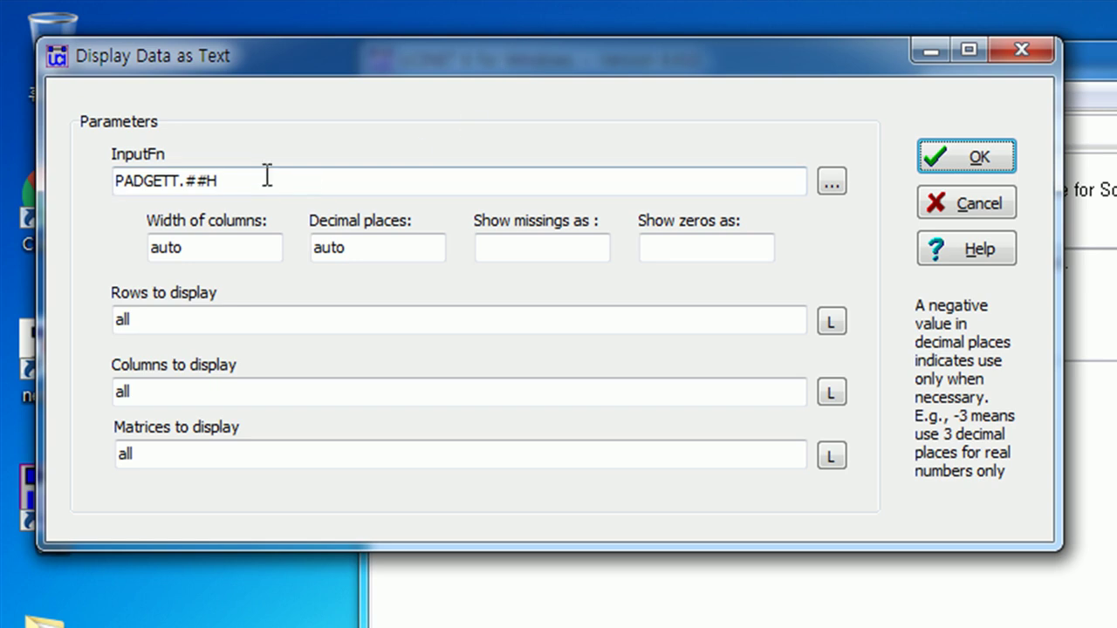
click(824, 188)
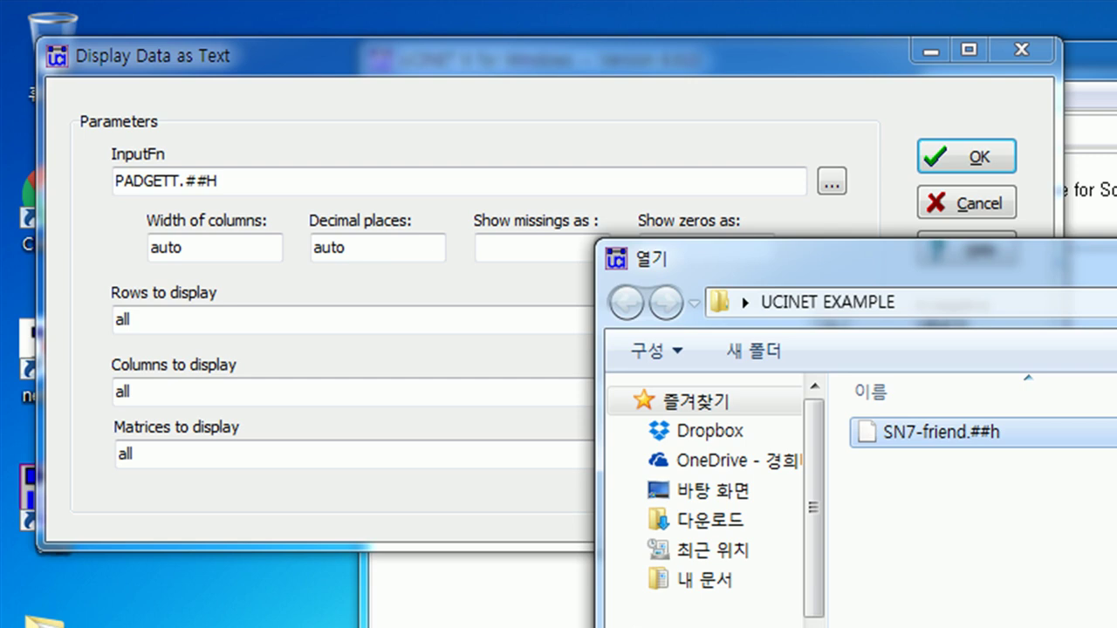
double_click(925, 432)
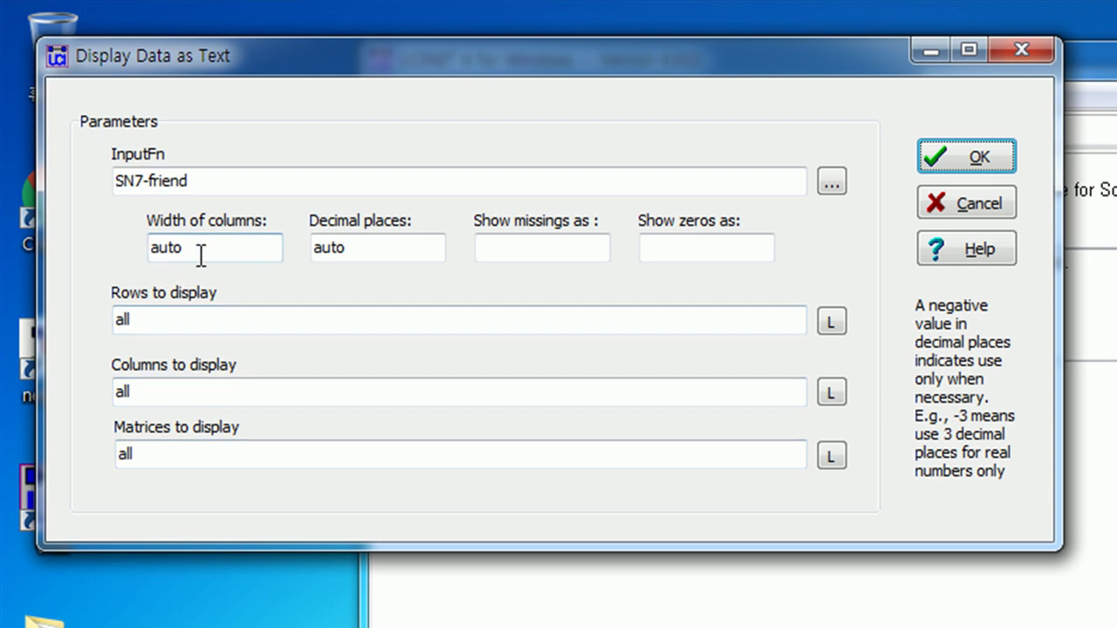
click(533, 251)
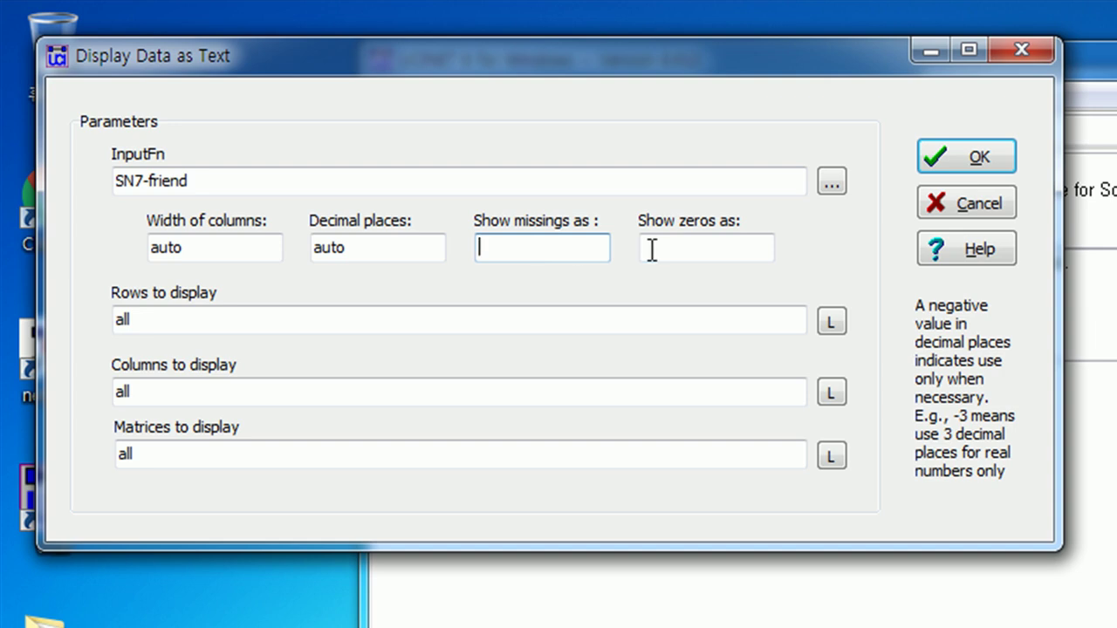
click(730, 254)
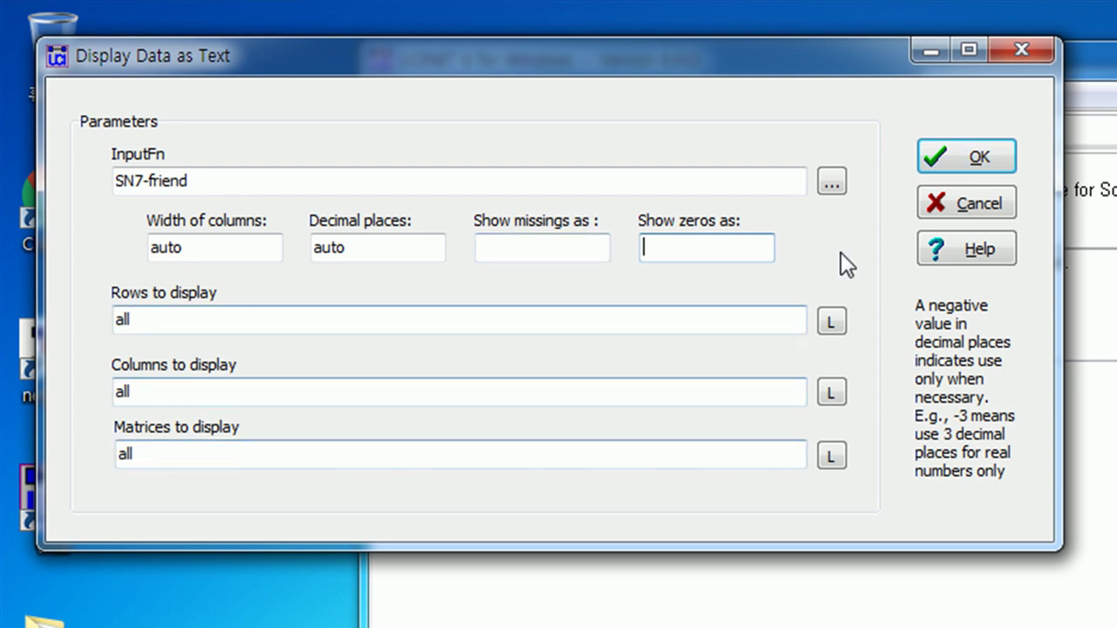
click(979, 159)
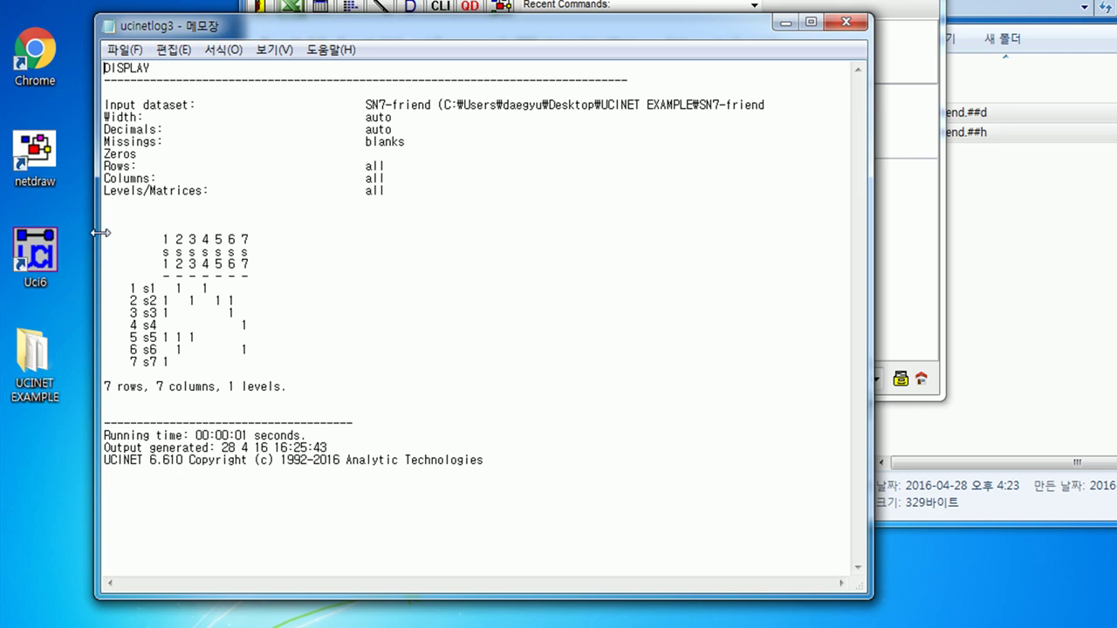
drag(105, 234, 103, 379)
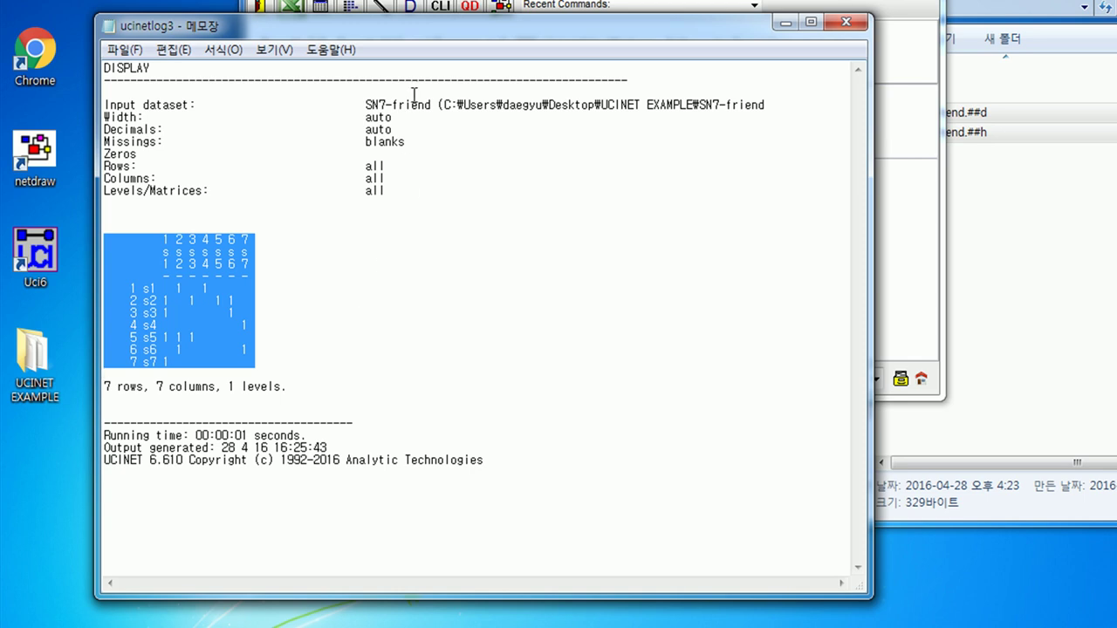
- Launch NetDraw from UCINET and open SN7-friend.##h from the UCINET EXAMPLE folder as a 1-mode Ucinet network
click(503, 8)
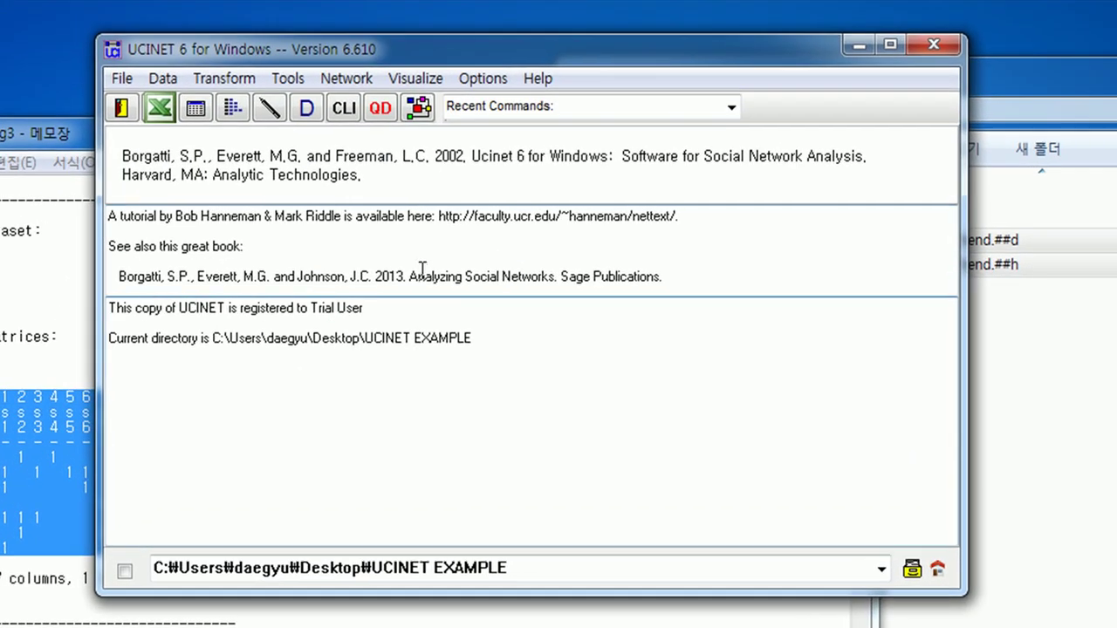
click(420, 108)
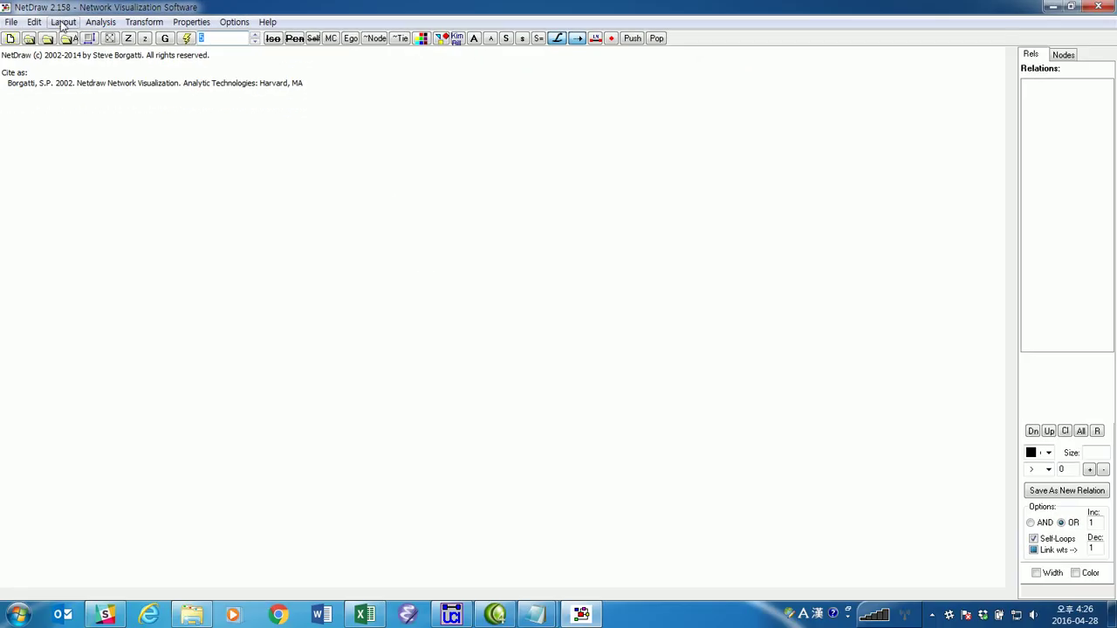
click(11, 22)
mouse_move(55, 104)
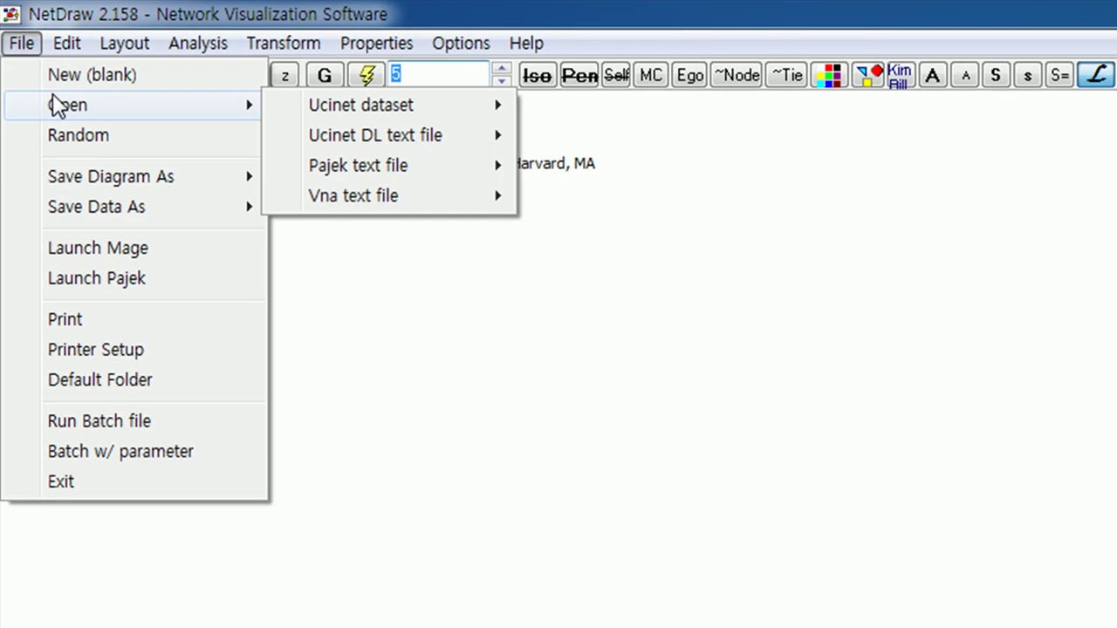
mouse_move(364, 115)
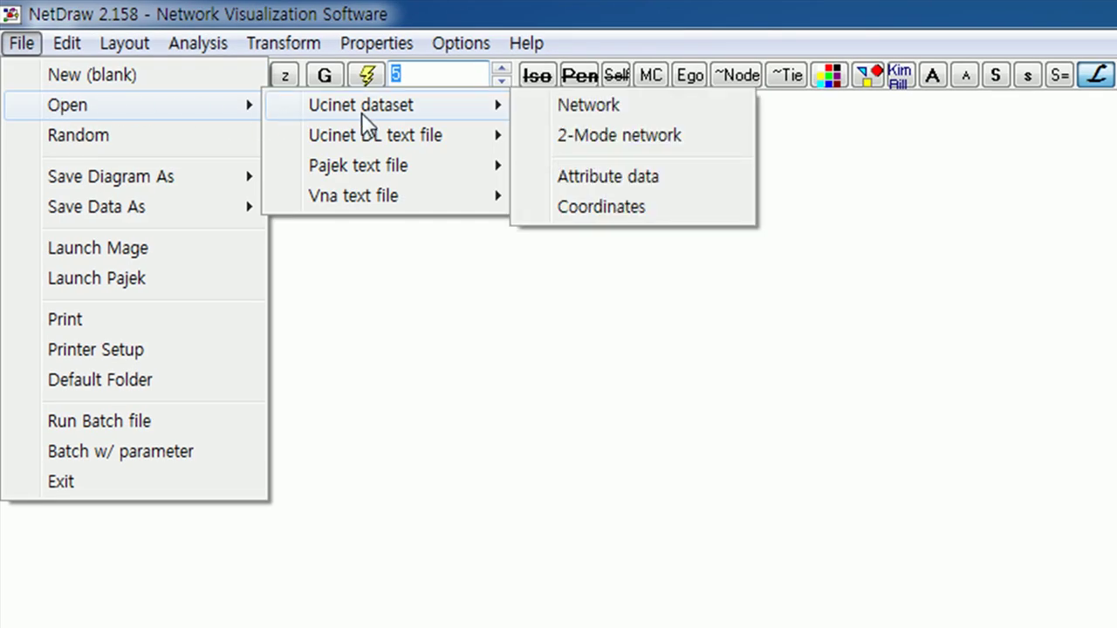
click(621, 112)
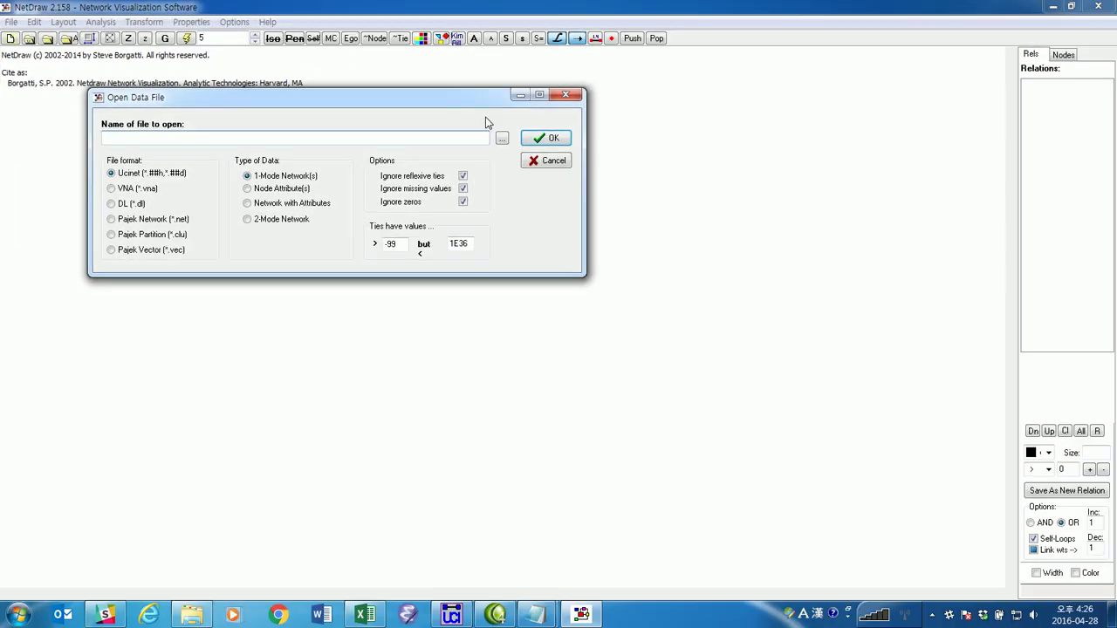
click(503, 140)
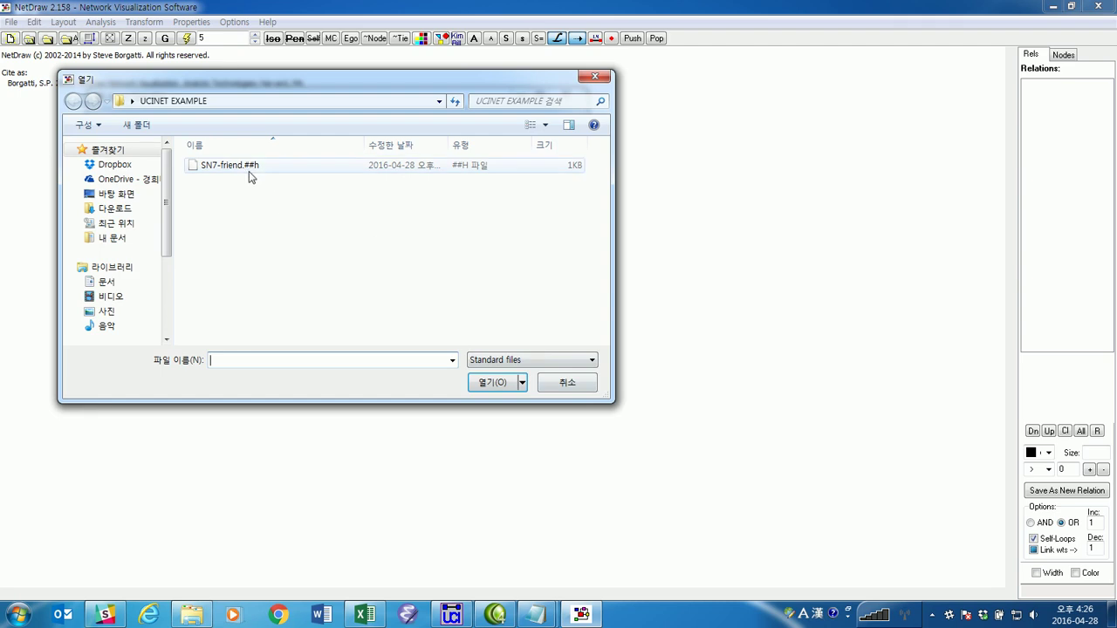
click(249, 171)
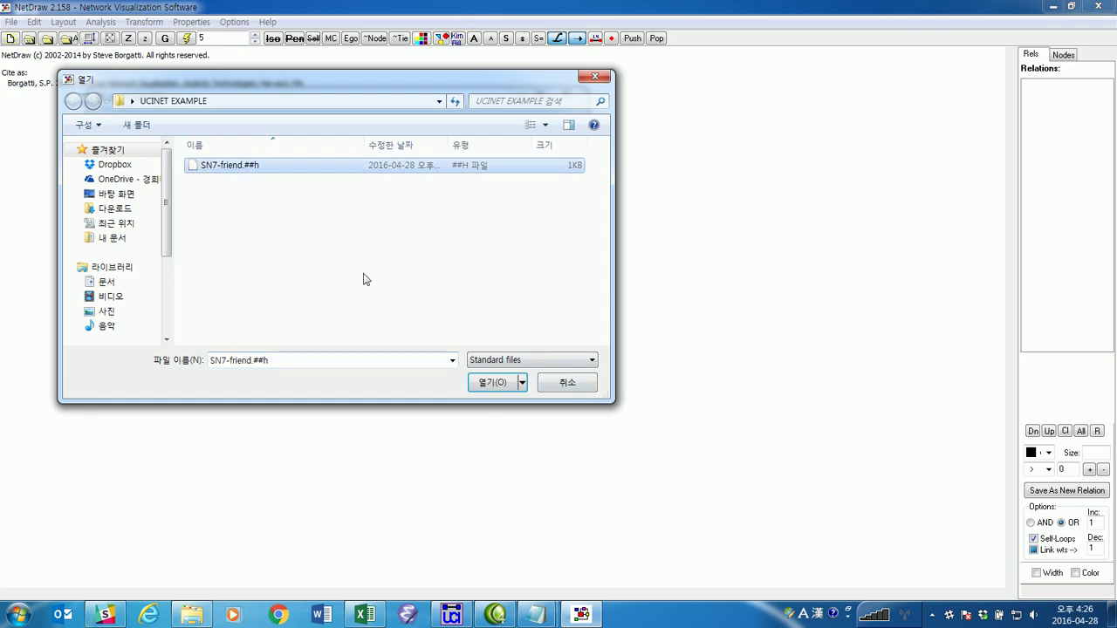
click(494, 384)
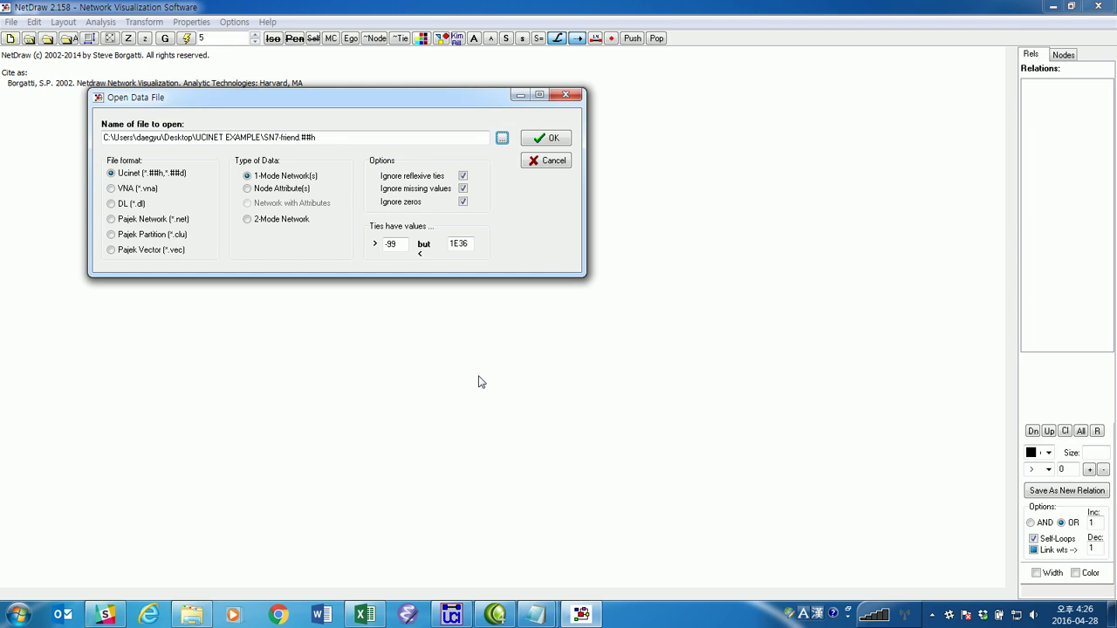
click(551, 141)
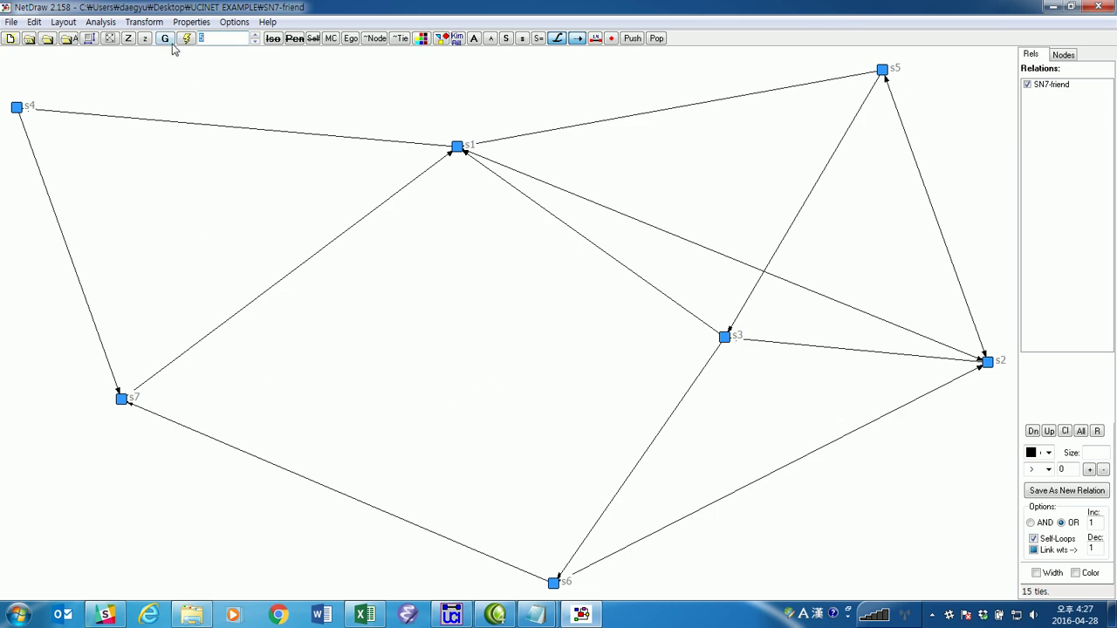
- Shrink the SN7-friend network drawing by three increments
click(145, 39)
click(145, 39)
click(145, 39)
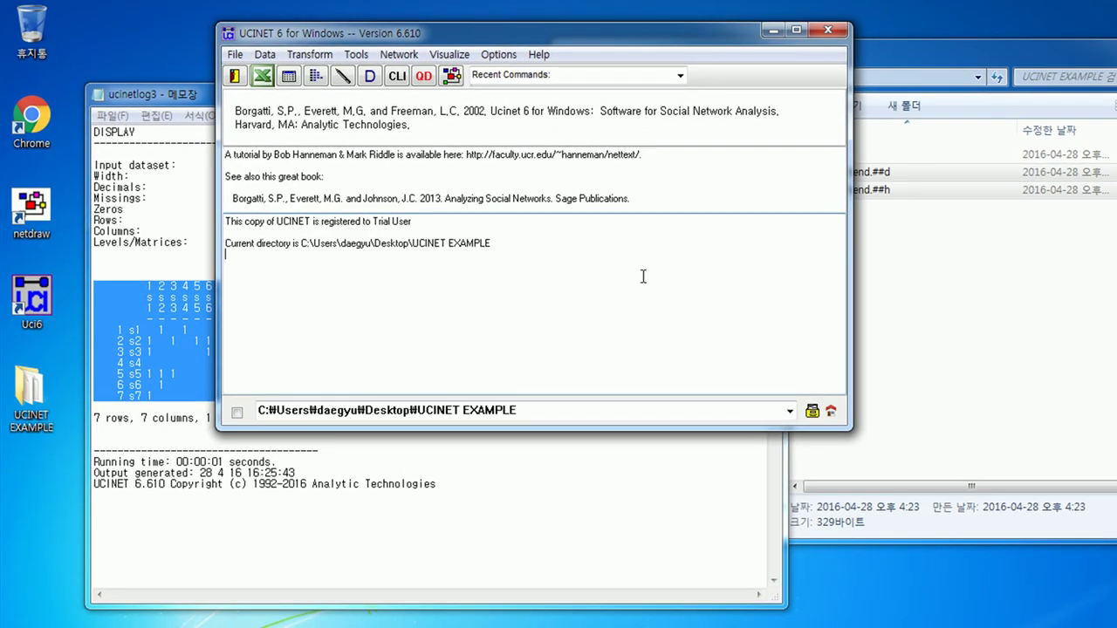
- Return to UCINET, review the Excel matrices import settings for SN7, and close them without importing
click(265, 55)
mouse_move(284, 144)
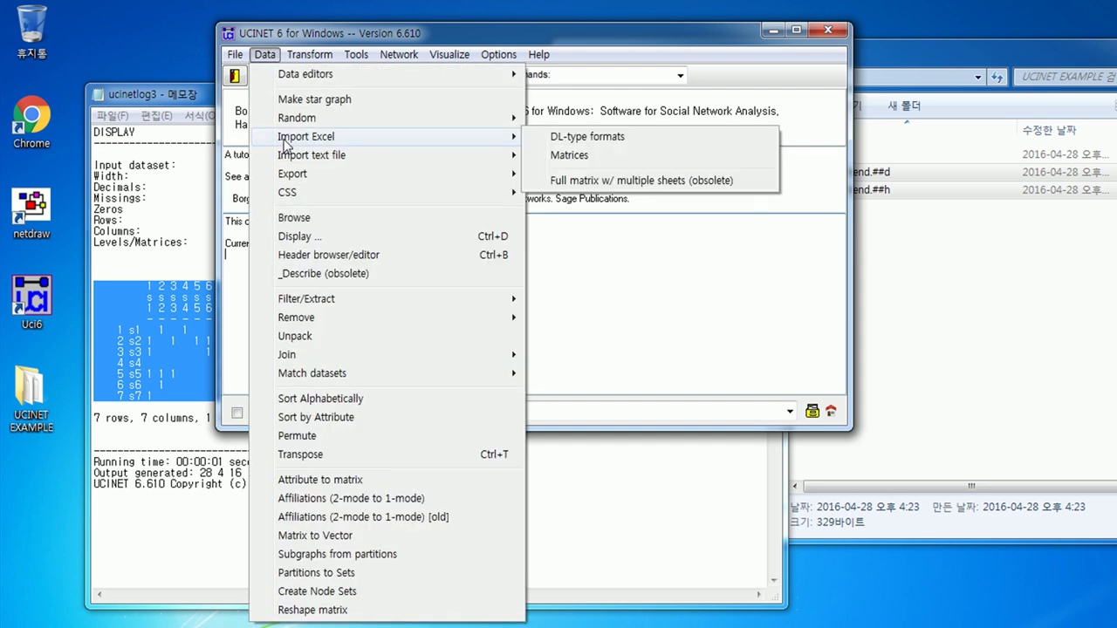
click(568, 155)
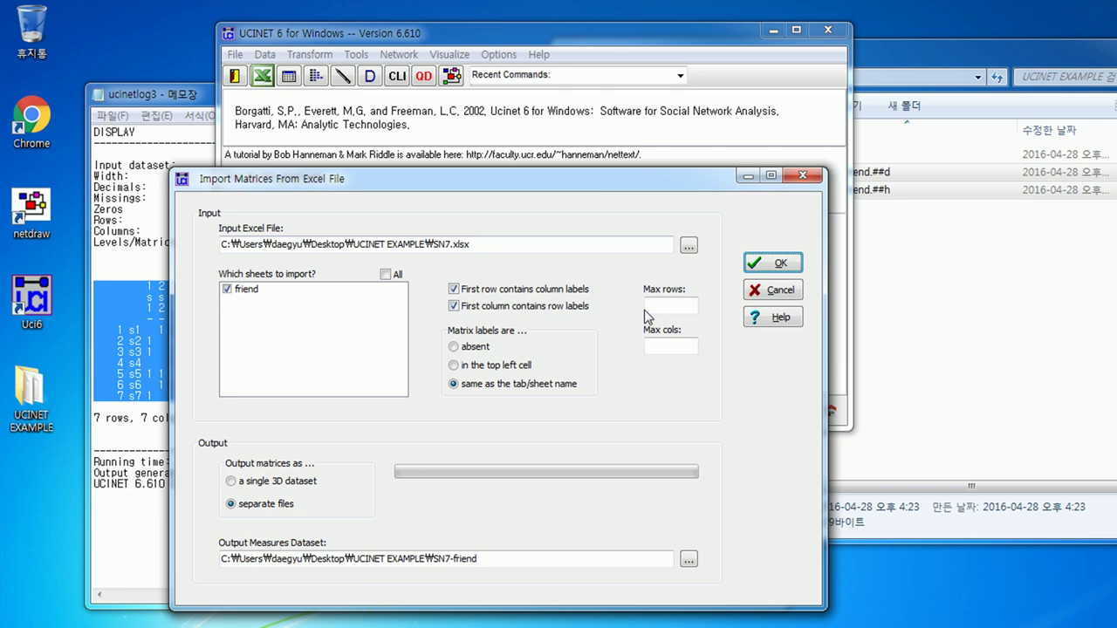
click(803, 176)
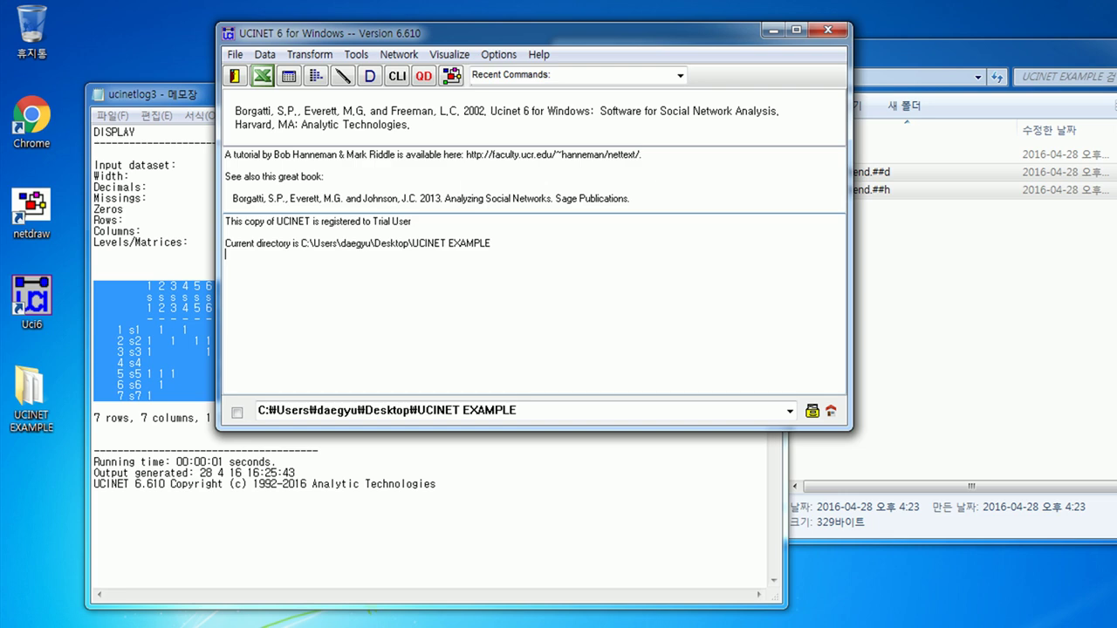